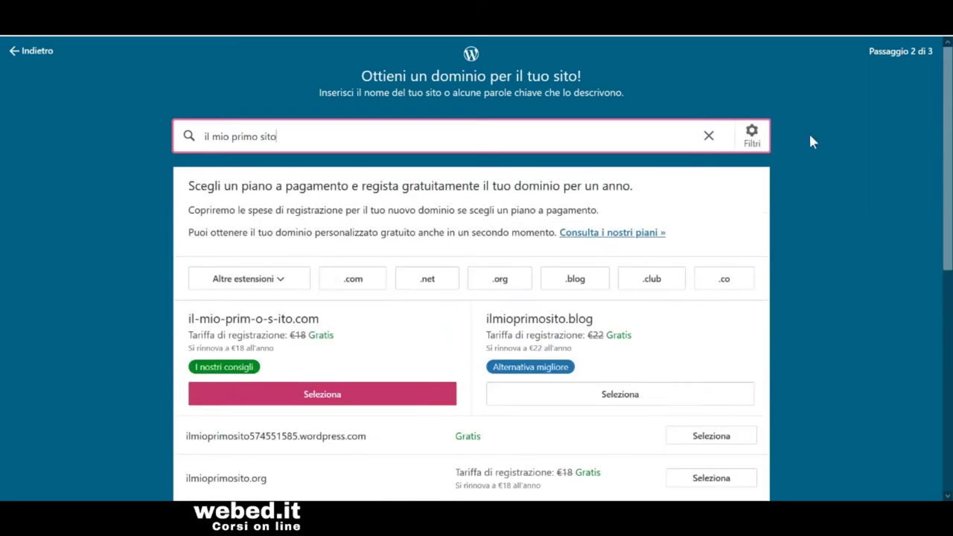
Step: Choose the free address ilmioprimosito574551585.wordpress.com for the site and create it as a free website without a paid plan
drag(949, 63, 951, 225)
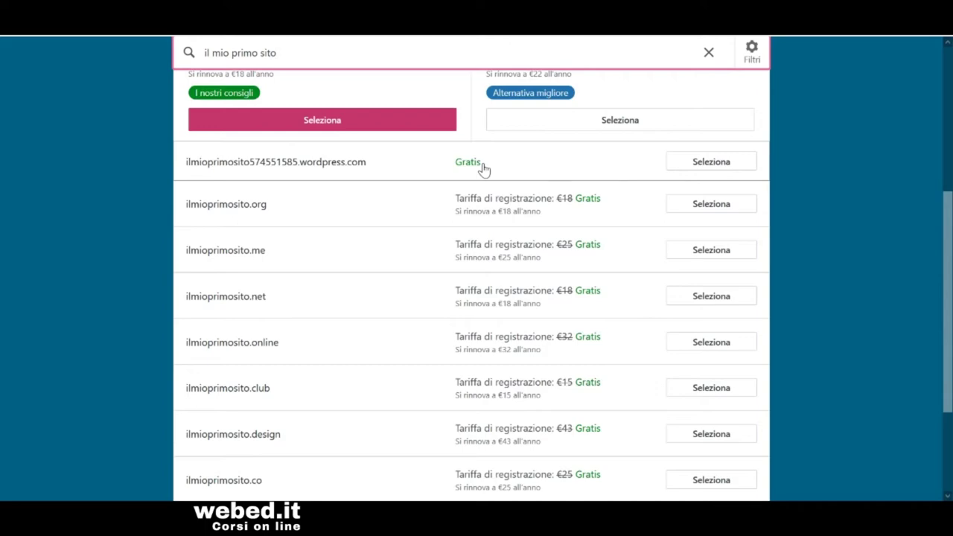
click(709, 164)
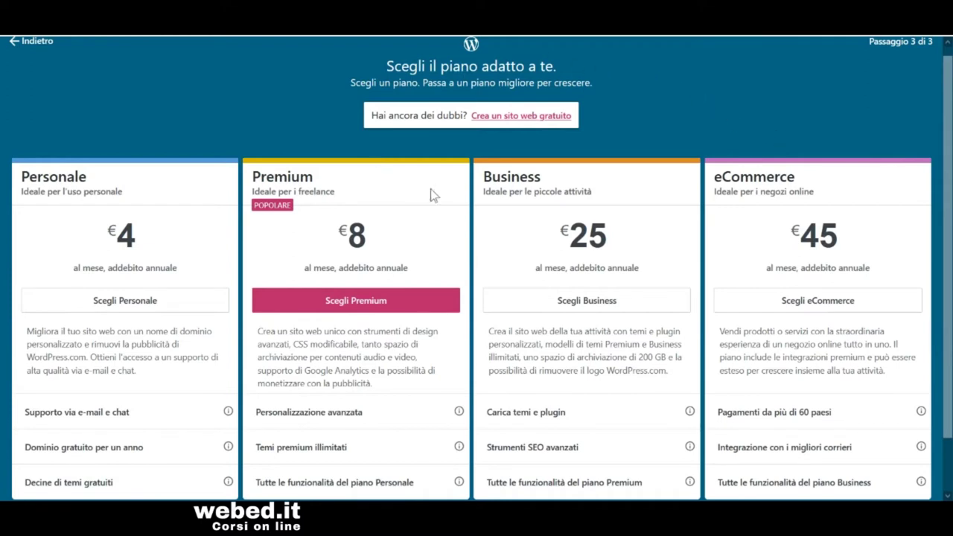
click(524, 117)
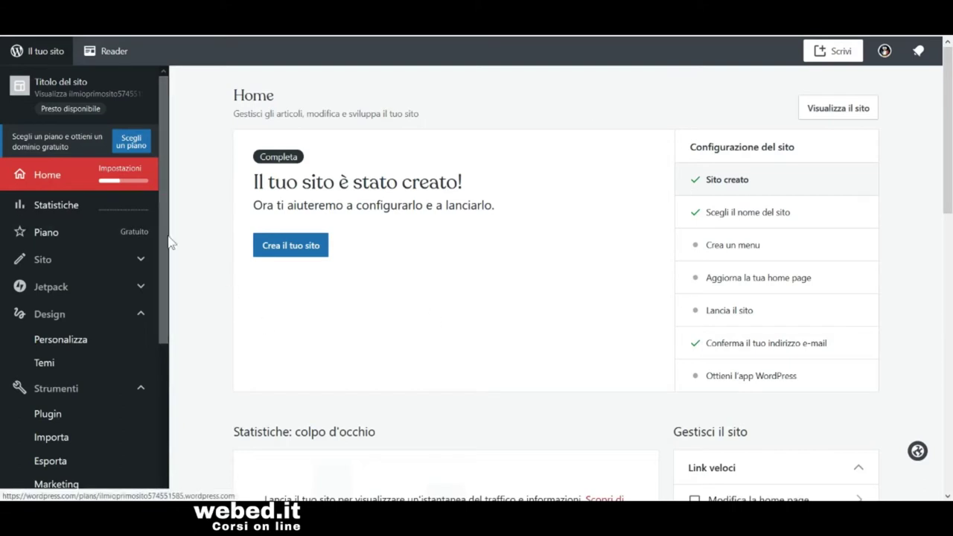
Step: Find the Stow theme among the recommended design themes and open its live demo
click(66, 315)
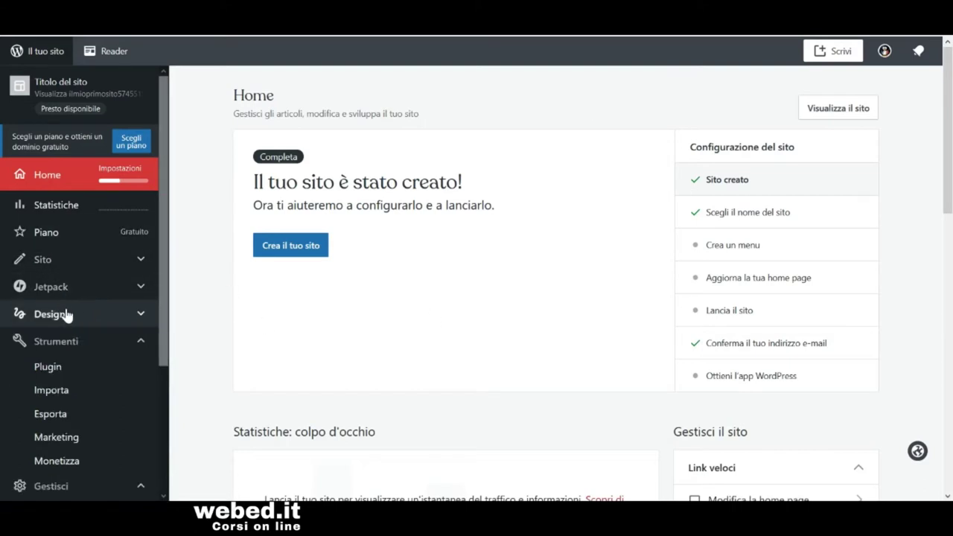
click(66, 315)
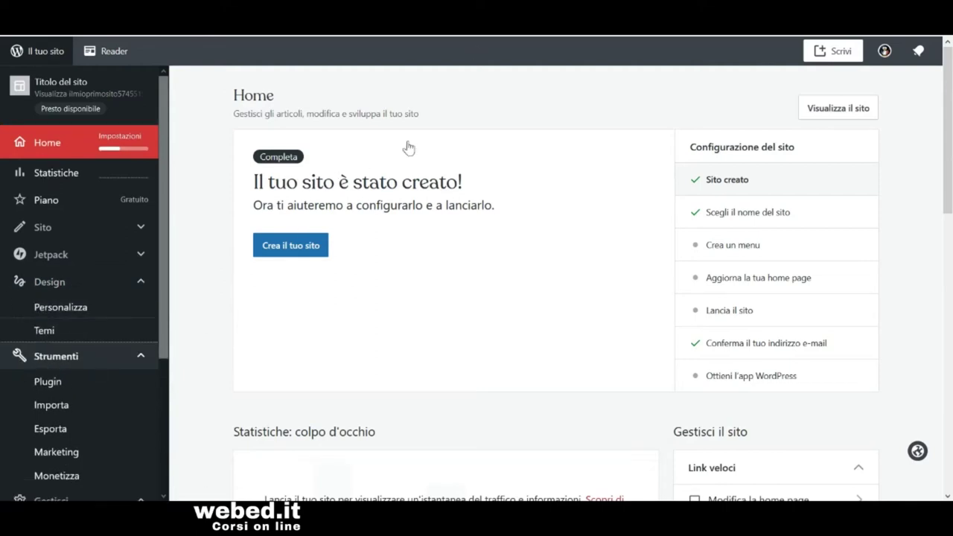
click(83, 333)
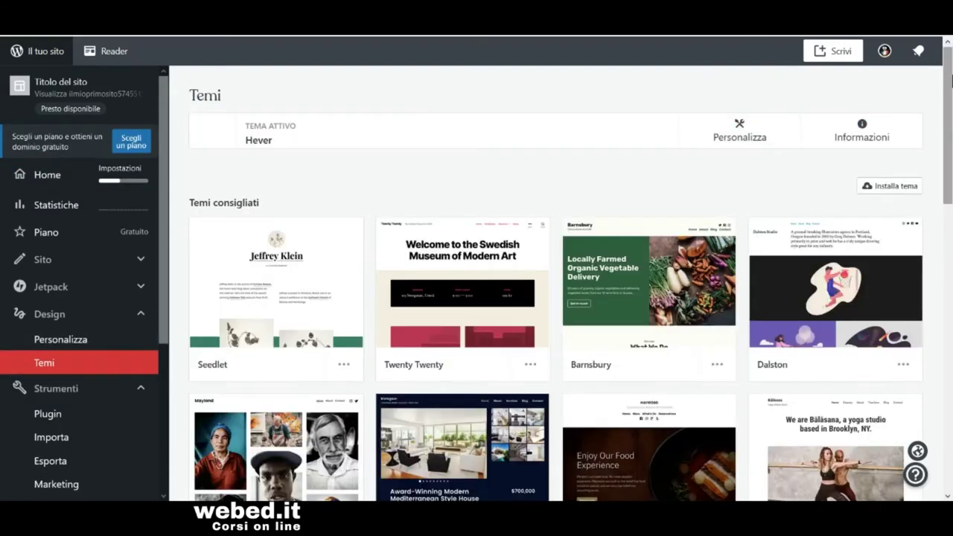
scroll(951, 111, down, 5)
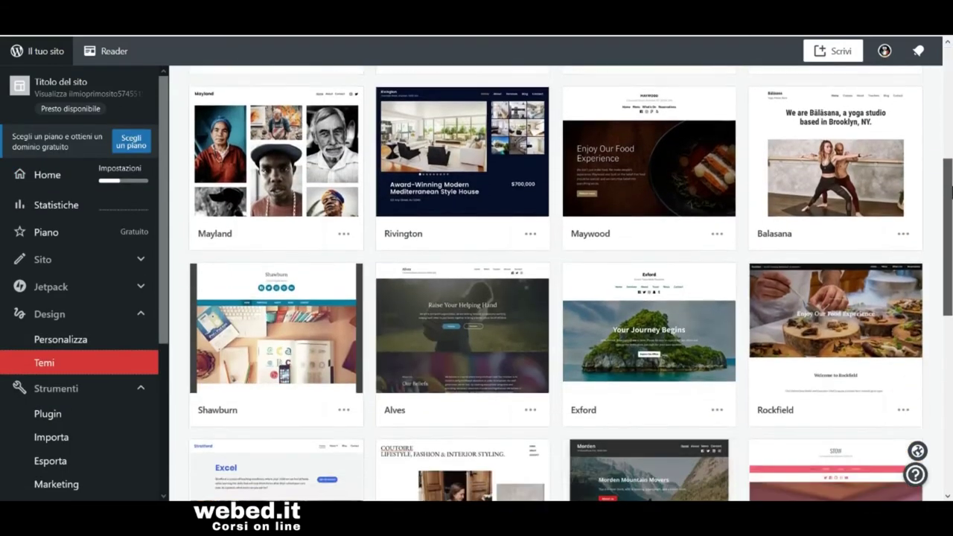
drag(951, 192, 951, 292)
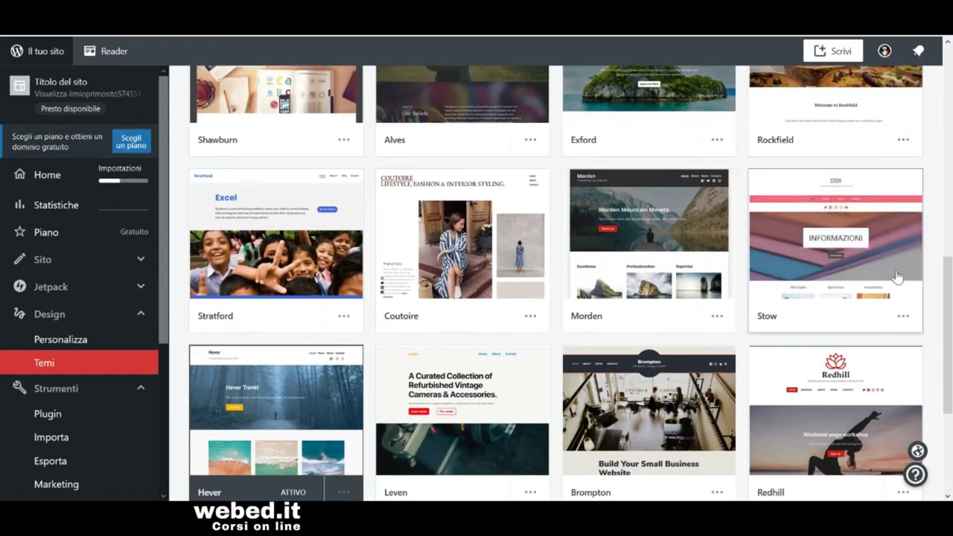
click(903, 317)
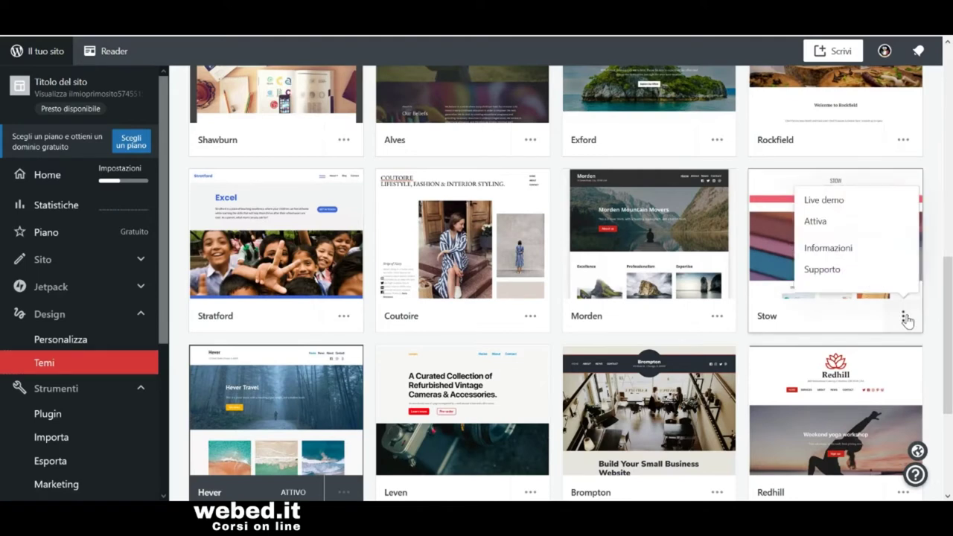
click(862, 213)
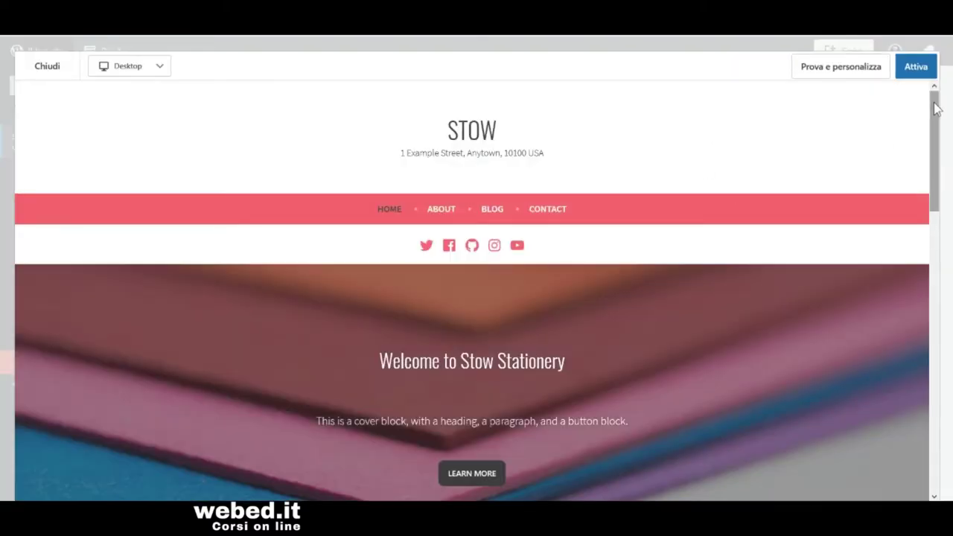
Step: Activate the Stow theme, accept the home page layout change and dismiss the thank-you dialog
click(916, 67)
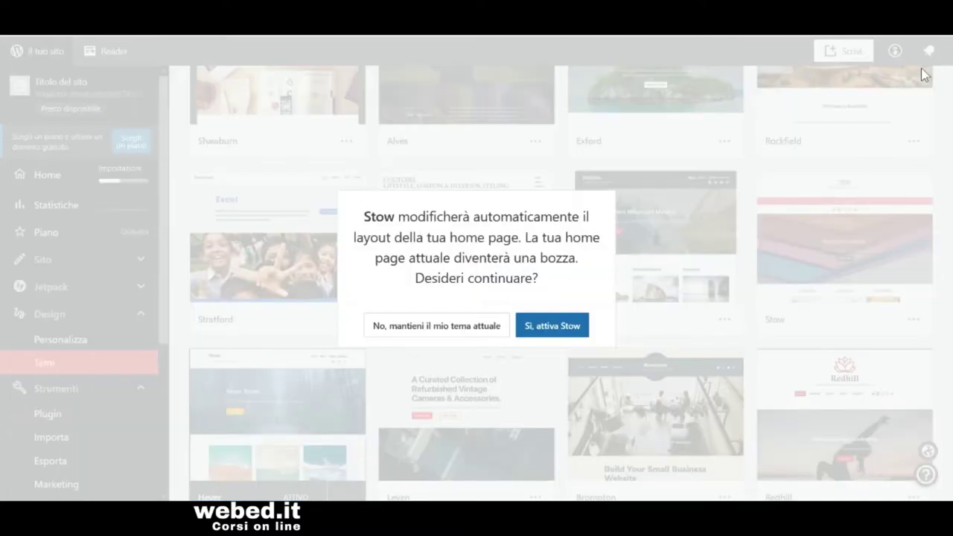
click(558, 327)
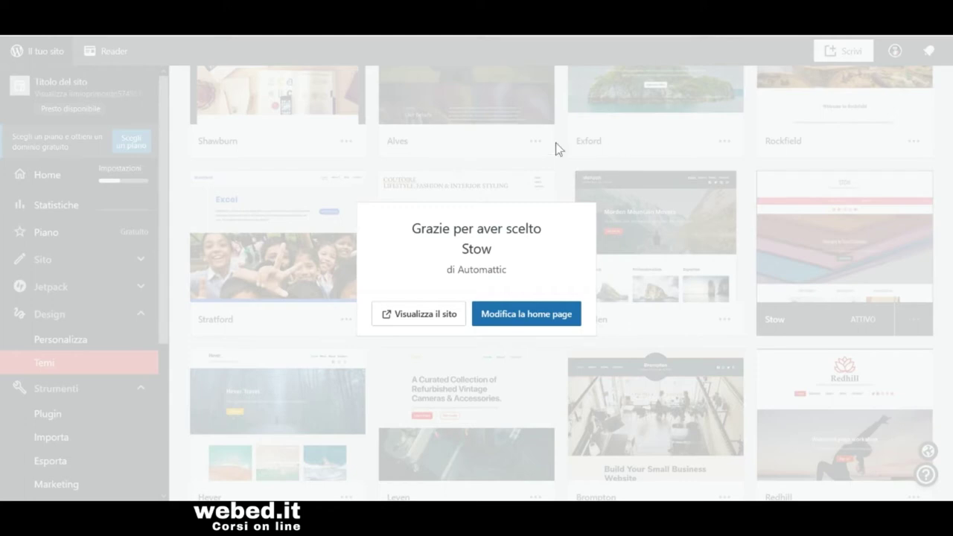
click(557, 163)
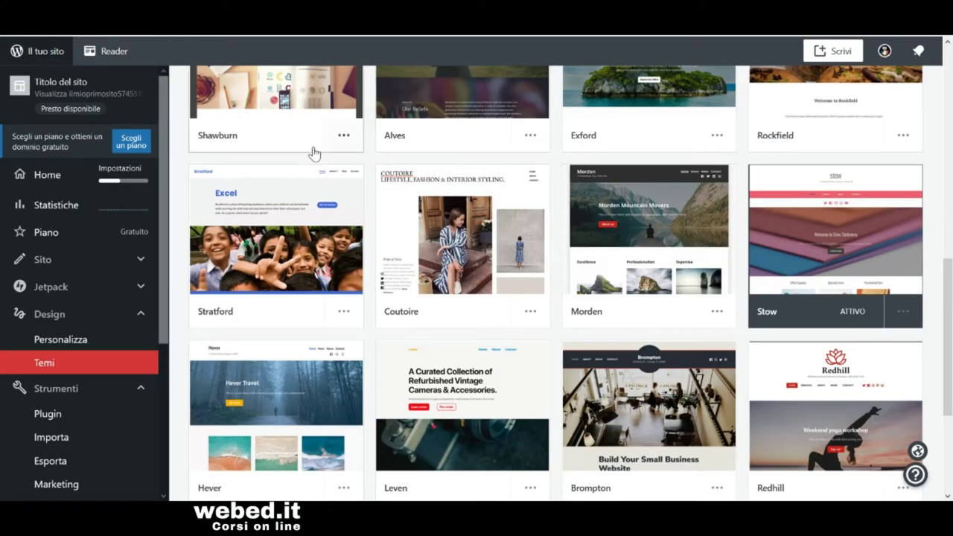
Step: Customize the site identity by setting the site title to "Il mio sito prova"
click(60, 341)
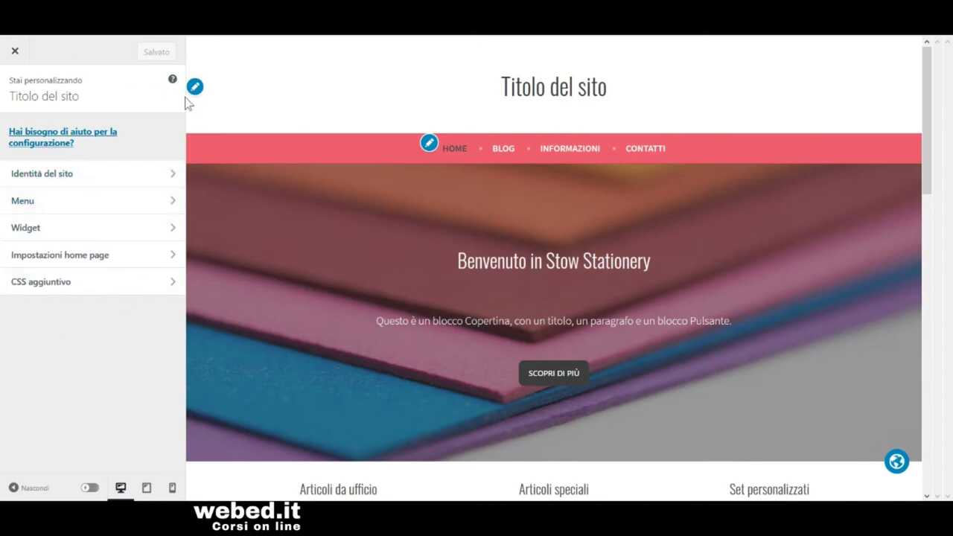
click(117, 176)
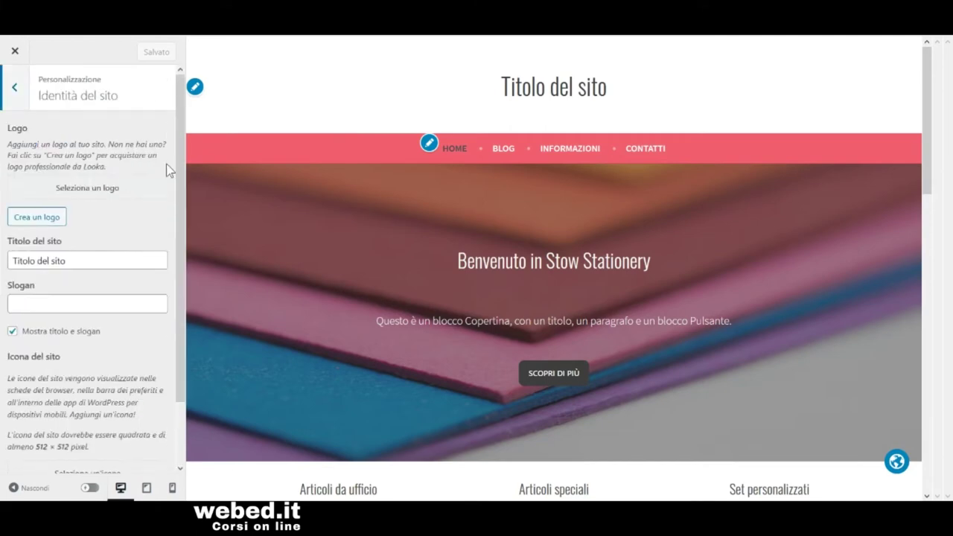
click(71, 260)
drag(65, 261, 19, 261)
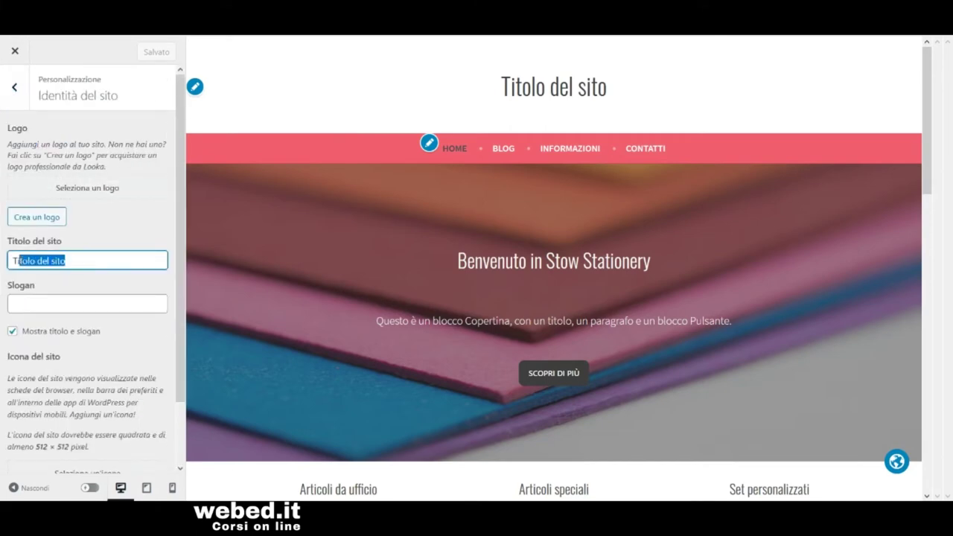
text(Il)
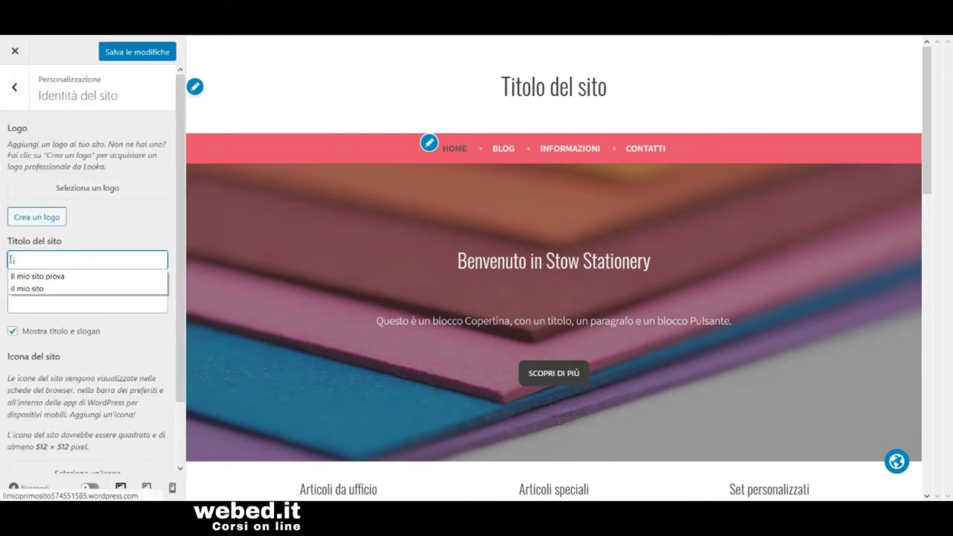
text( mio)
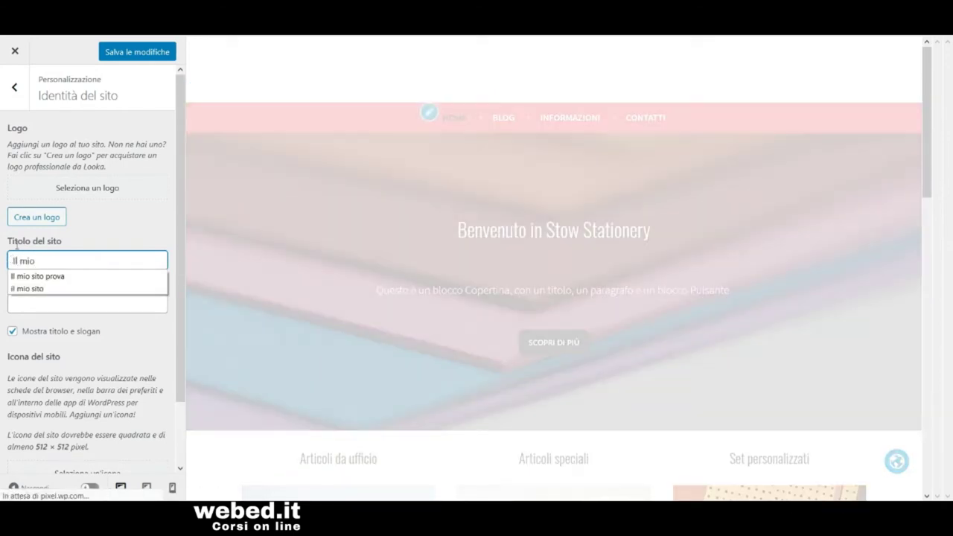
click(46, 276)
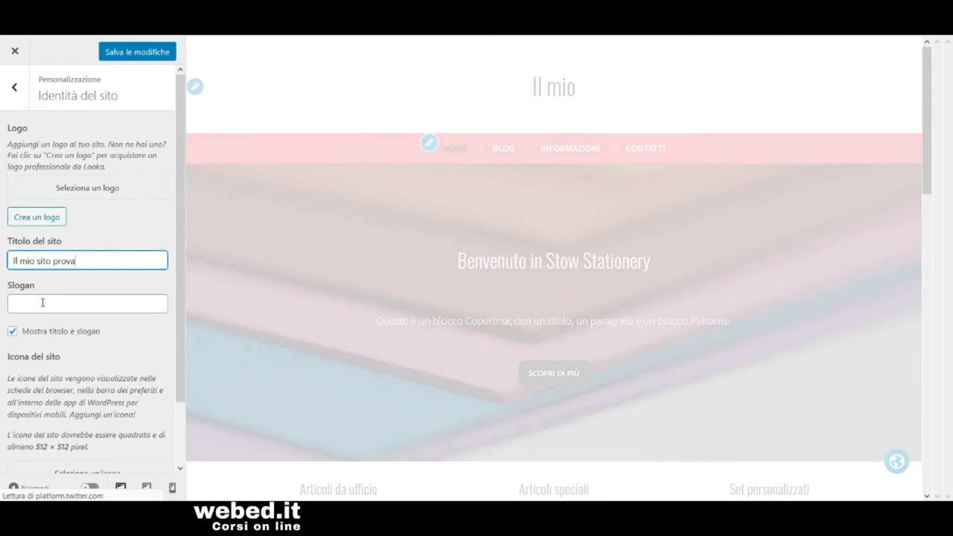
Step: Set the site slogan to "Impara con wordpress" and leave the site identity settings
click(42, 302)
text(Im)
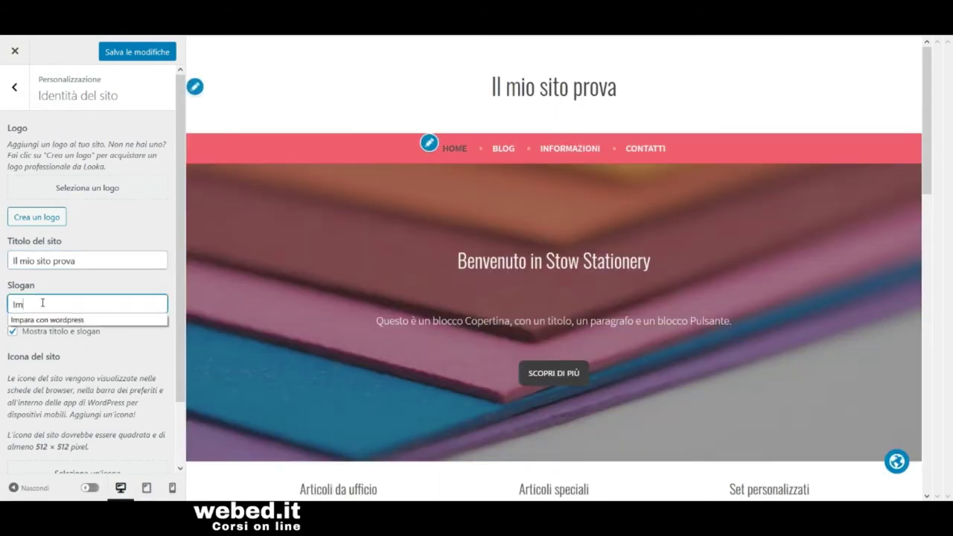
text(para)
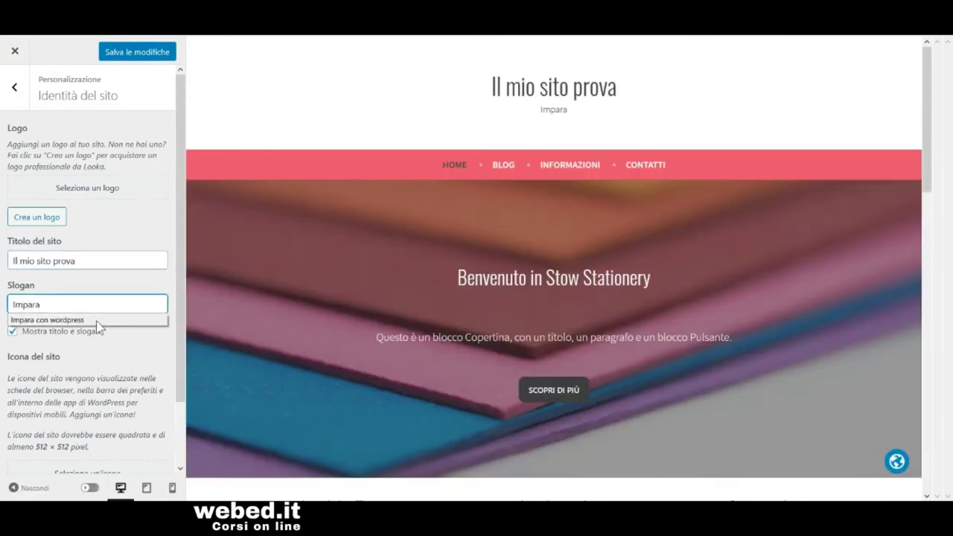
click(98, 322)
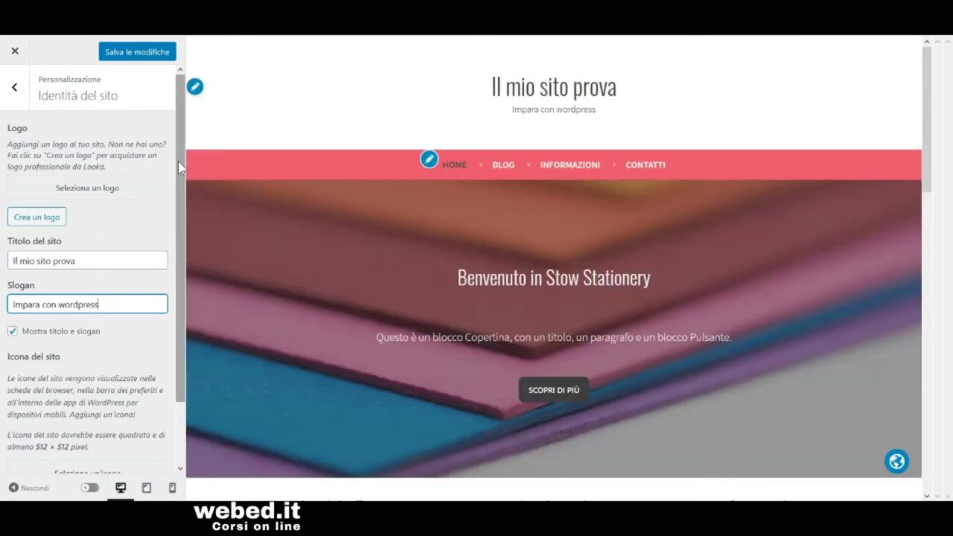
mouse_move(181, 163)
mouse_down()
mouse_move(185, 193)
mouse_move(187, 170)
mouse_up()
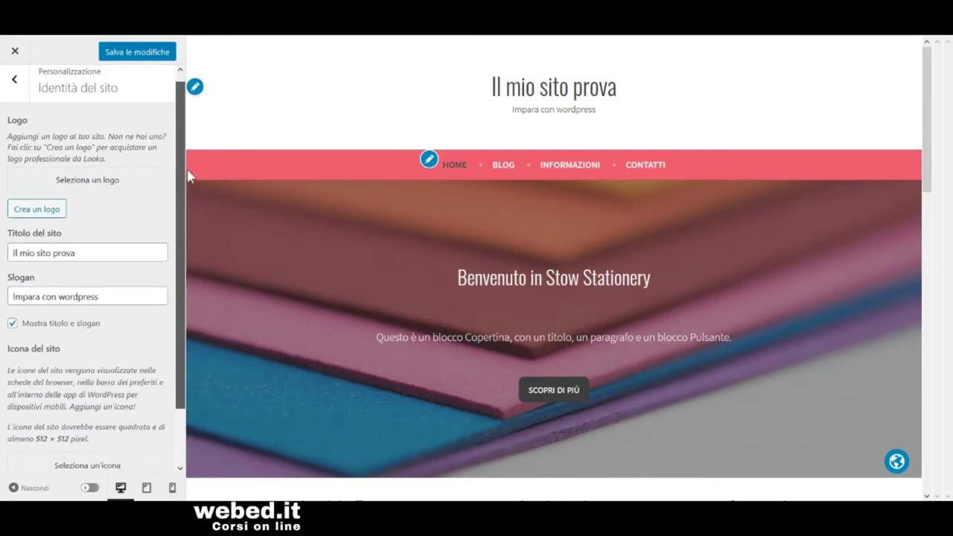
click(15, 80)
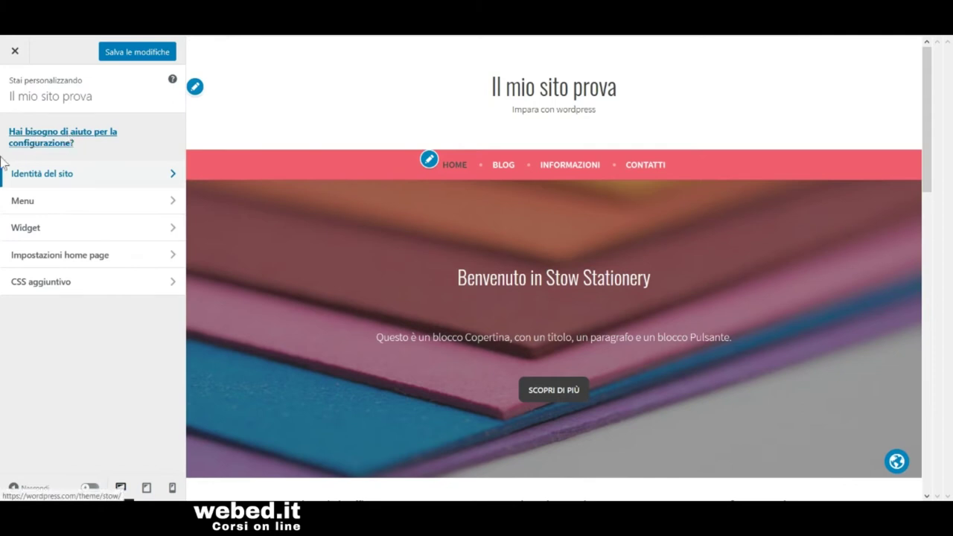
Step: Examine the Primary menu's items and the settings of its Home entry, then return to the menu overview
click(134, 202)
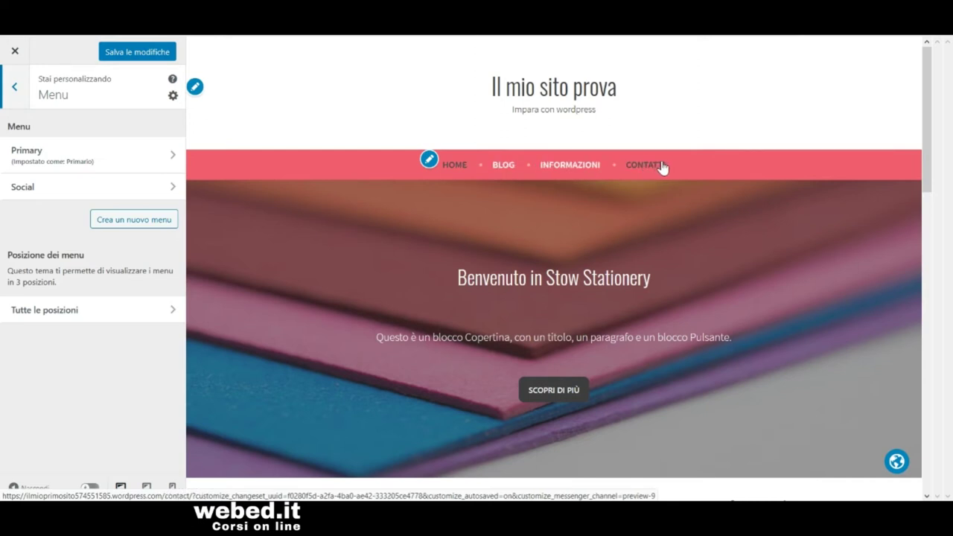
click(174, 159)
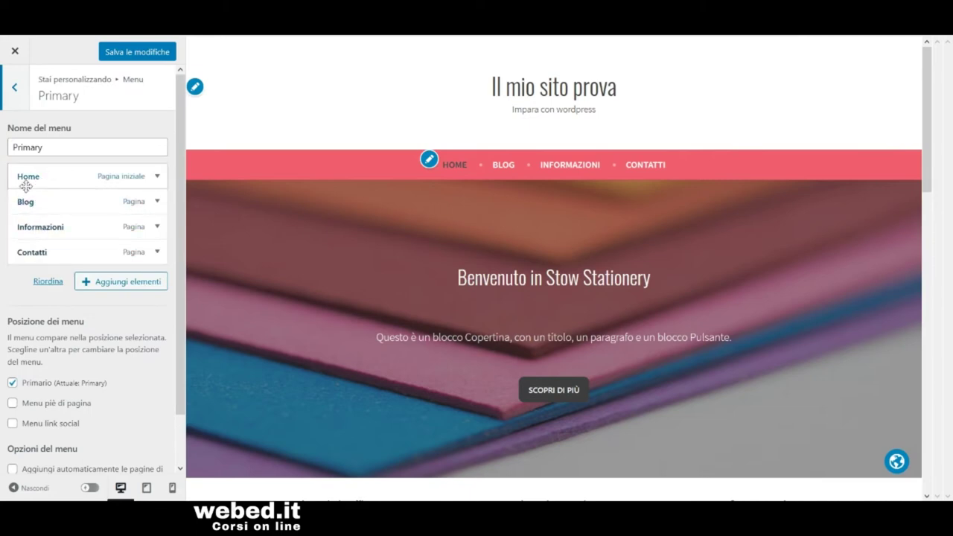
click(157, 177)
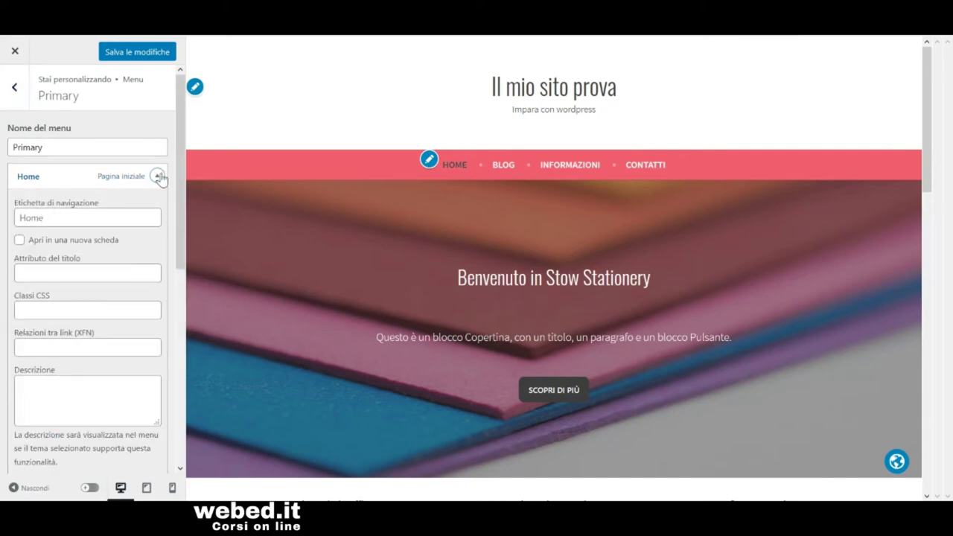
drag(182, 164, 165, 233)
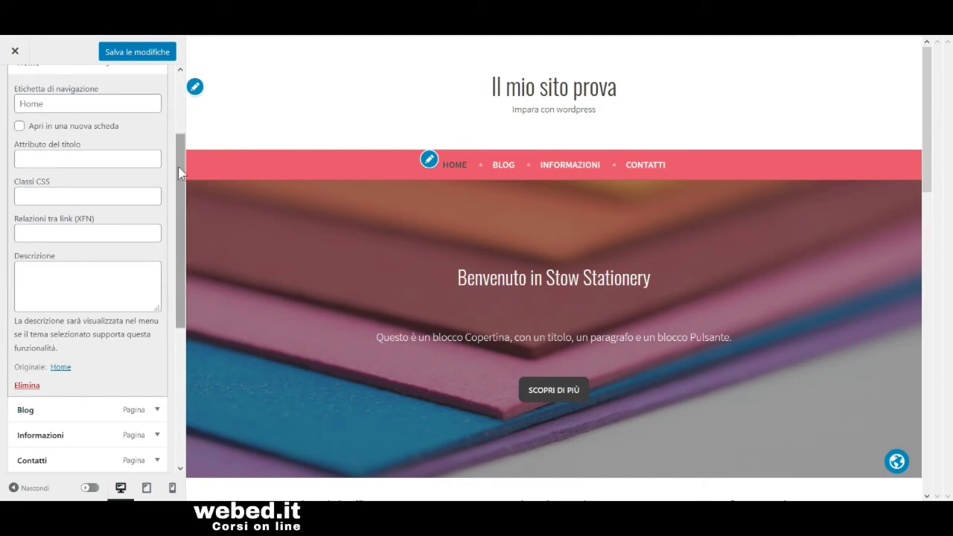
scroll(182, 123, up, 3)
click(158, 153)
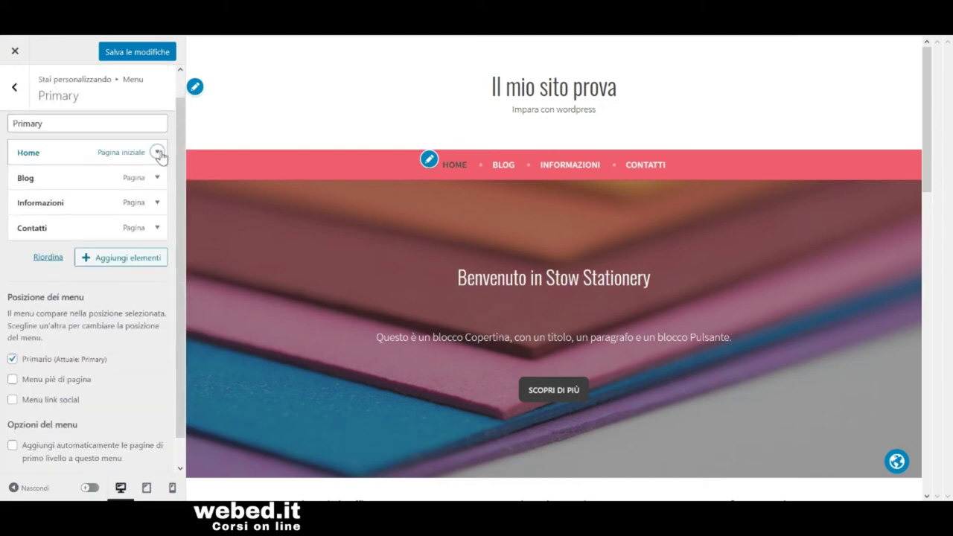
click(14, 91)
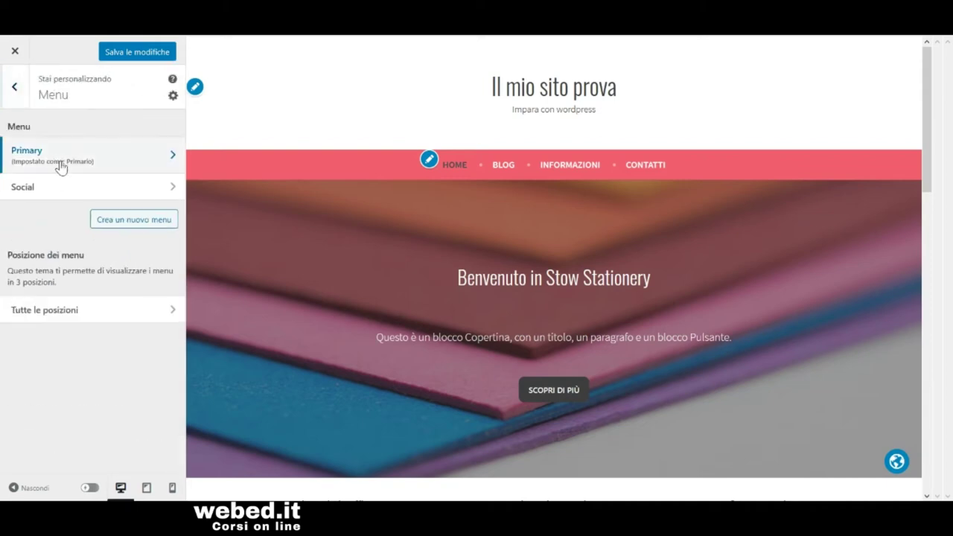
Step: Examine the Social menu's items and the link settings of its Facebook entry, then return to the menu overview
click(168, 187)
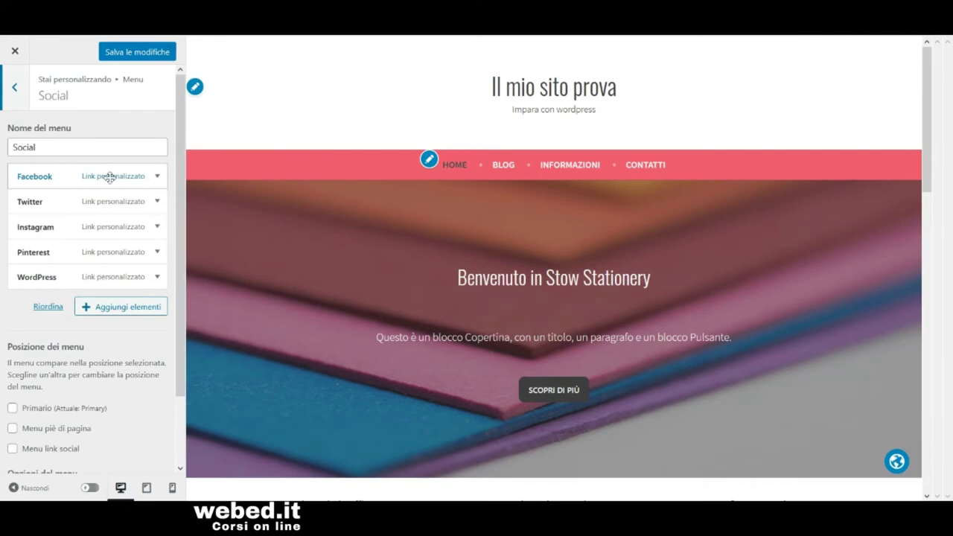
click(157, 179)
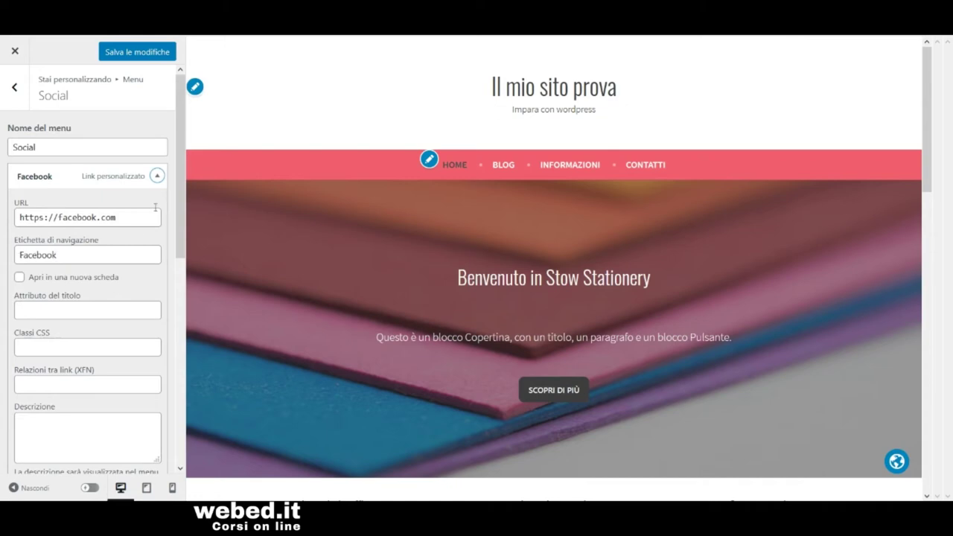
drag(179, 160, 180, 196)
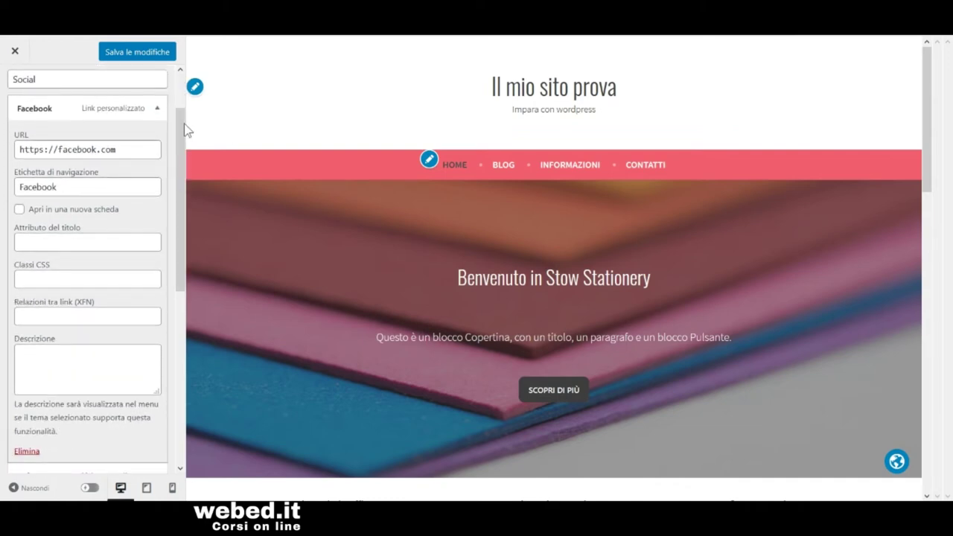
scroll(187, 127, up, 2)
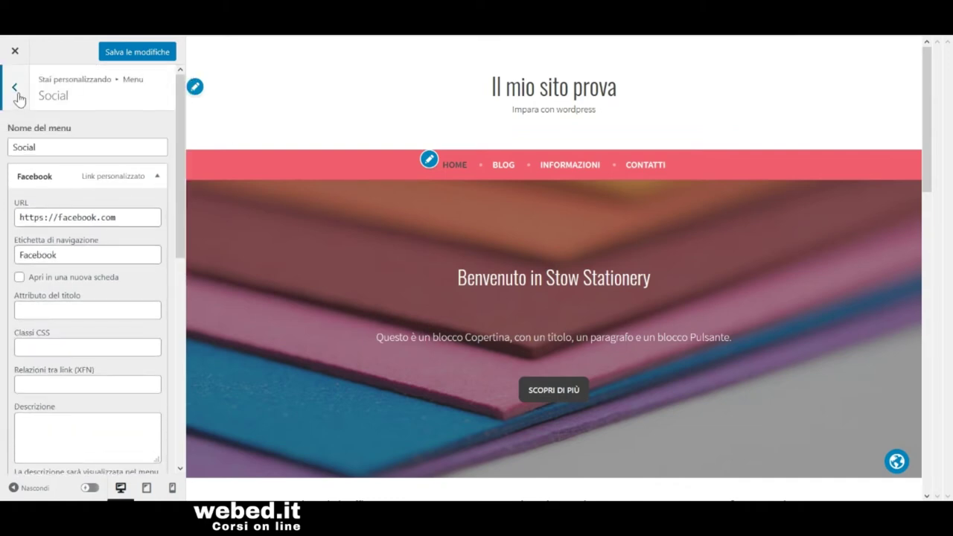
click(14, 90)
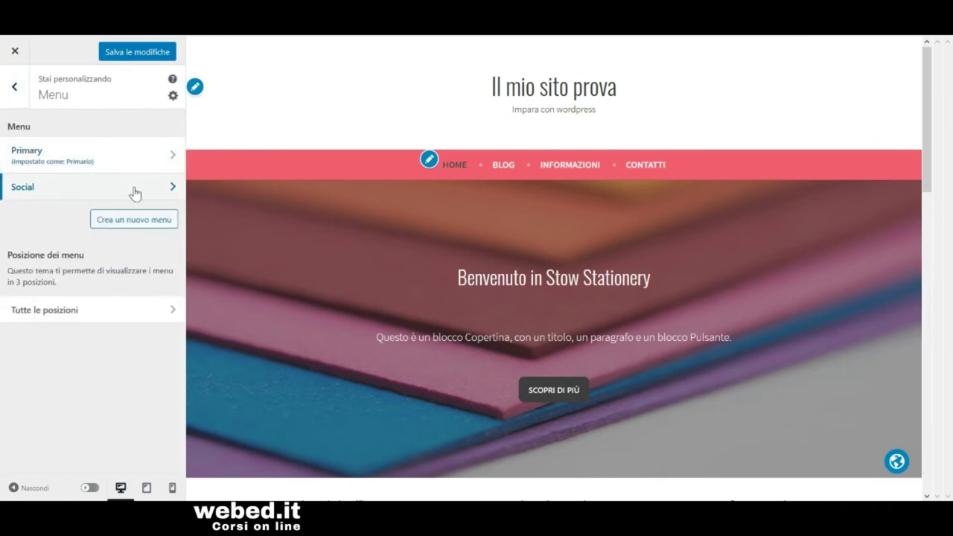
Step: Assign the Social menu to the "Menu link social" location and return to the main customization overview
click(160, 318)
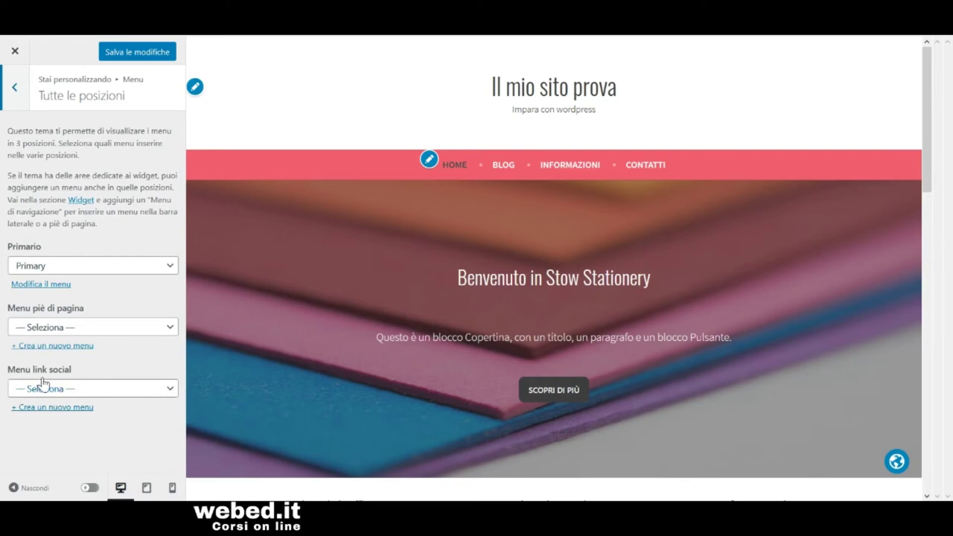
click(172, 390)
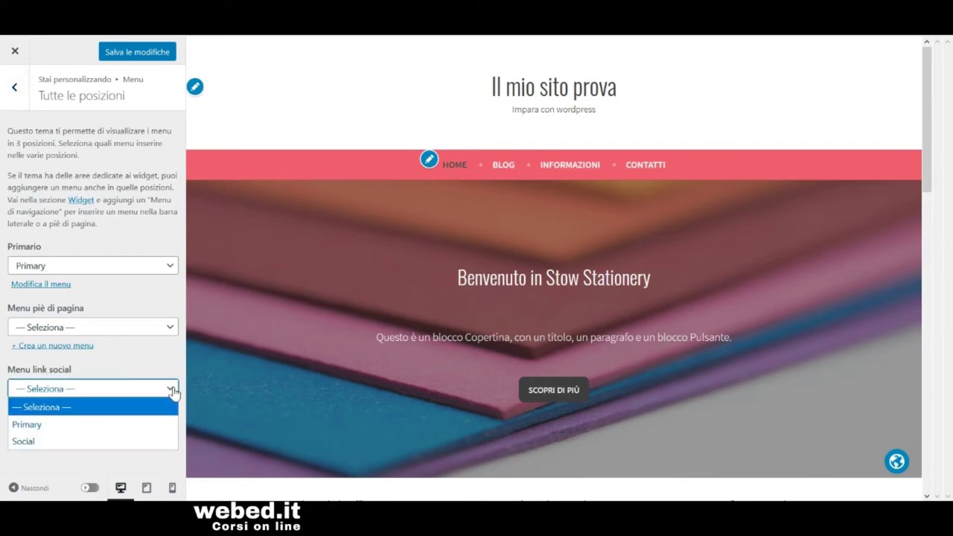
click(38, 444)
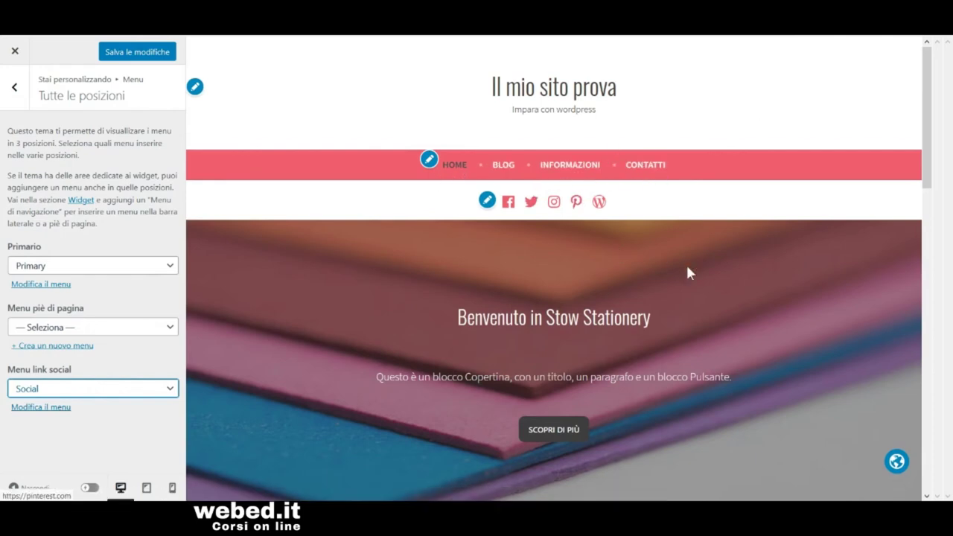
click(12, 90)
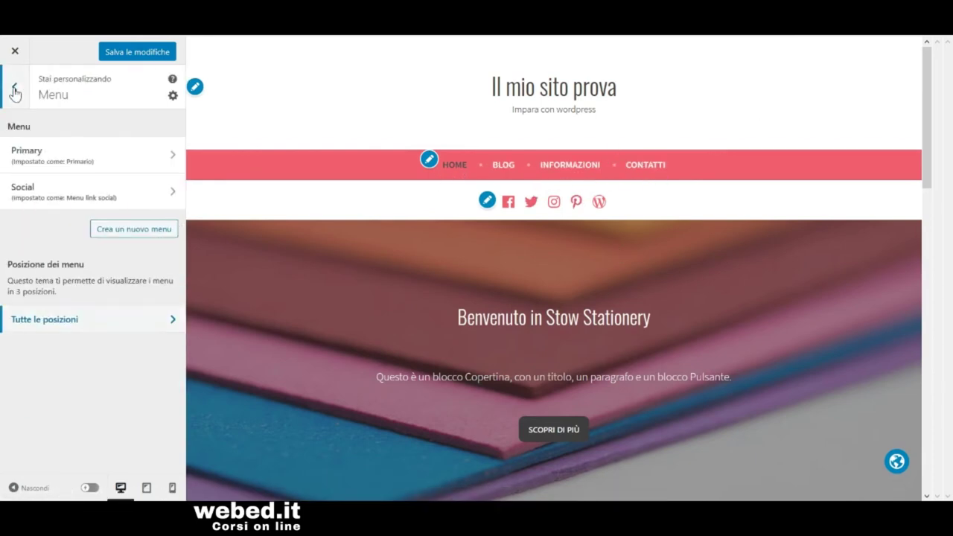
click(14, 85)
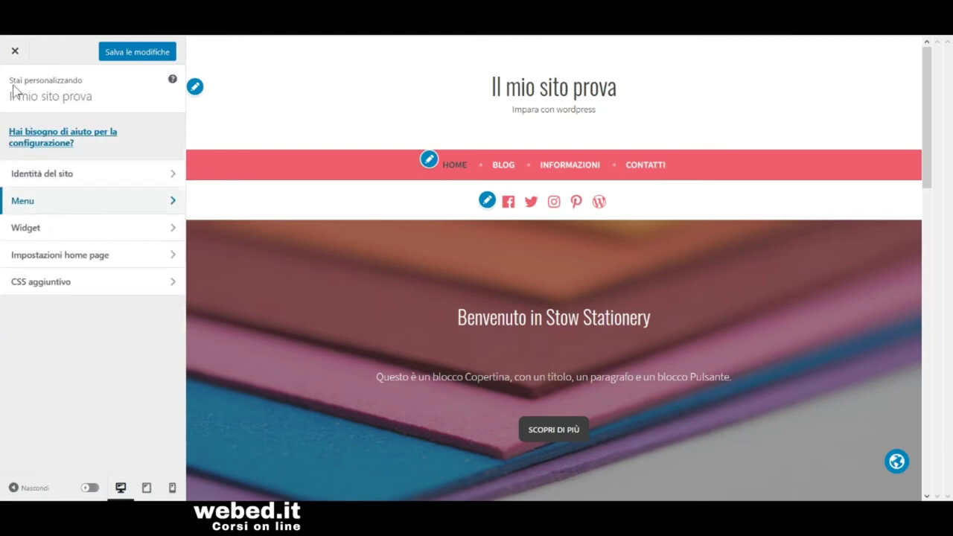
Step: Examine the widgets available for the footer area and return to the main customization overview without adding one
click(158, 230)
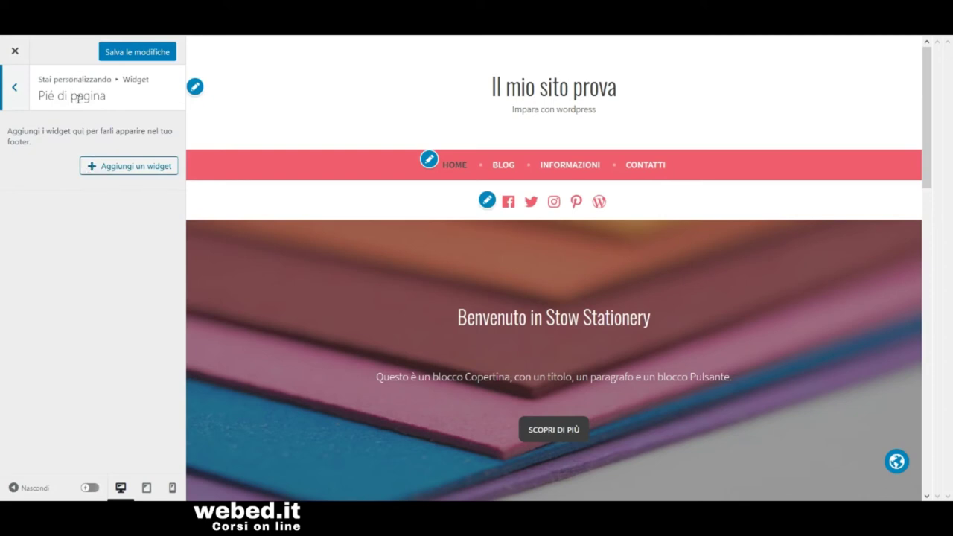
click(92, 169)
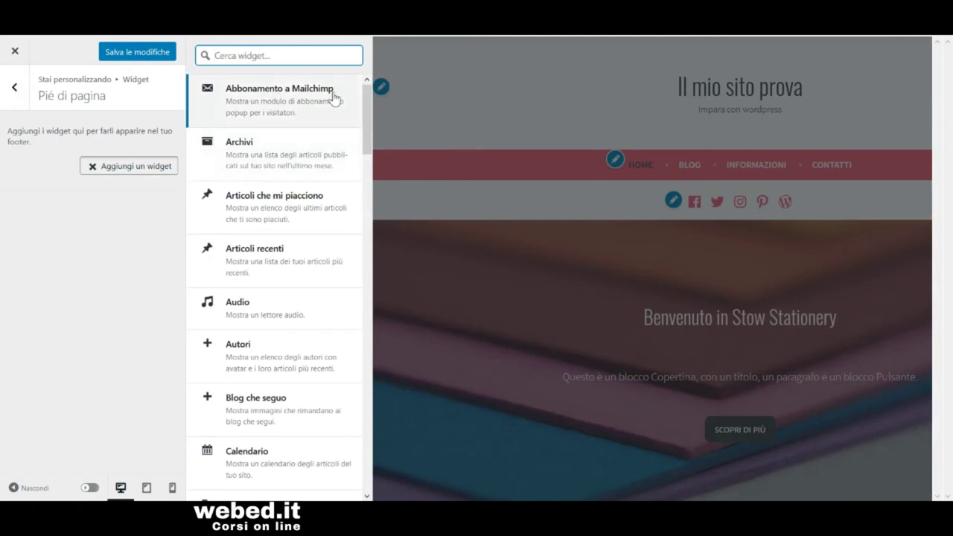
mouse_move(366, 91)
mouse_down()
mouse_move(366, 153)
mouse_move(366, 89)
mouse_up()
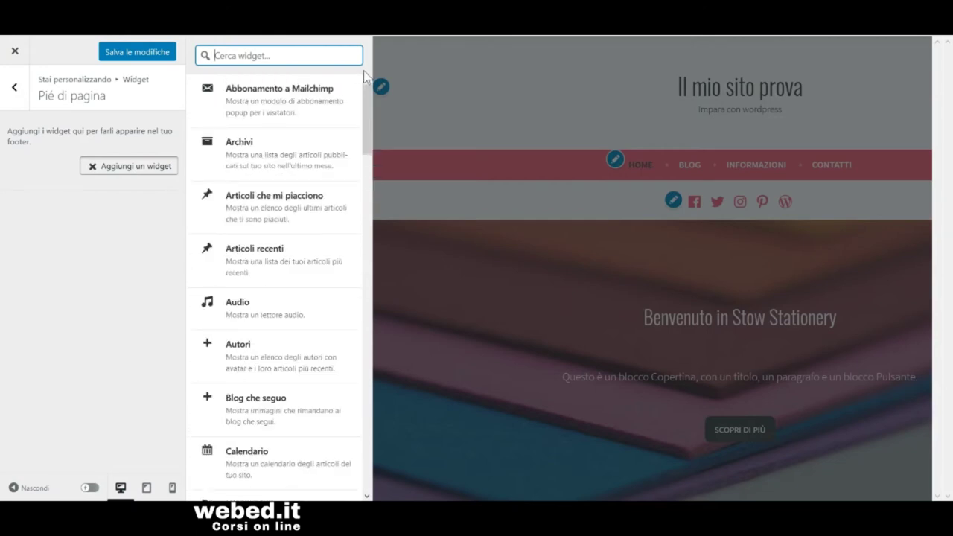
click(14, 91)
mouse_move(929, 61)
mouse_down()
mouse_move(933, 375)
mouse_move(931, 61)
mouse_up()
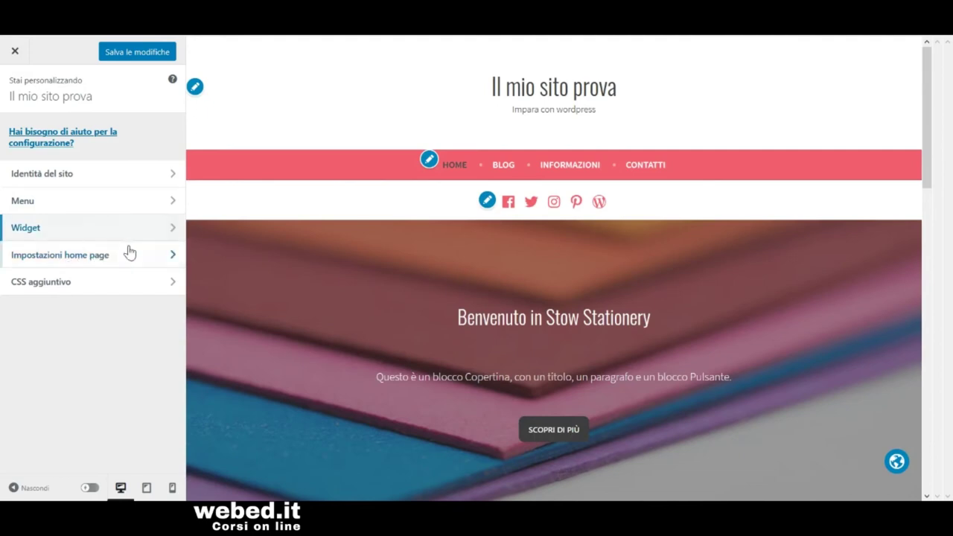
Step: Set Blog as the posts page in the home page settings and save the customizations
click(155, 259)
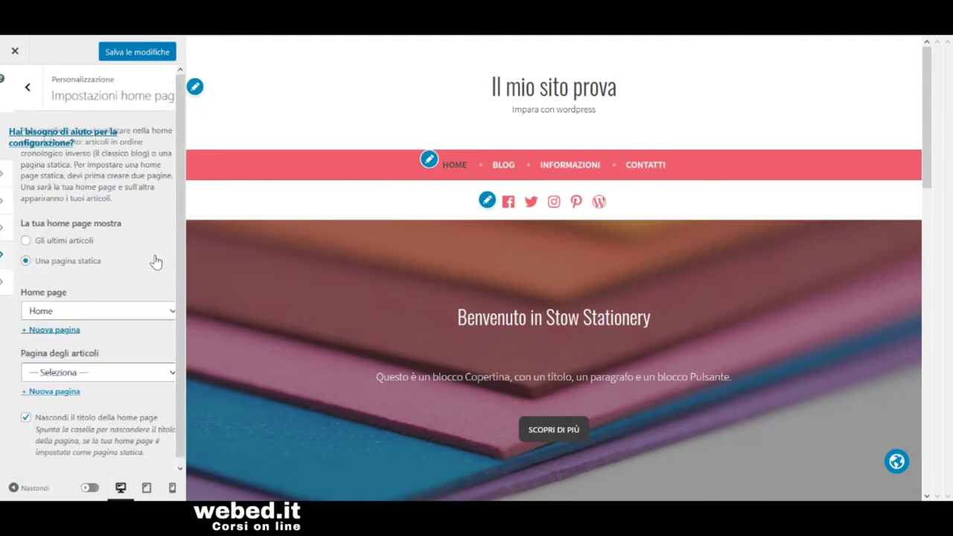
scroll(179, 194, down, 1)
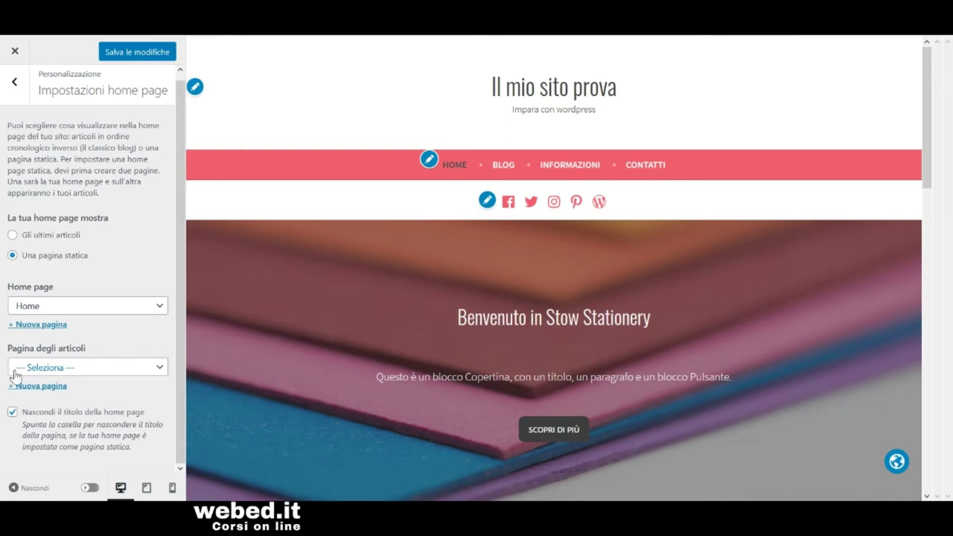
click(159, 367)
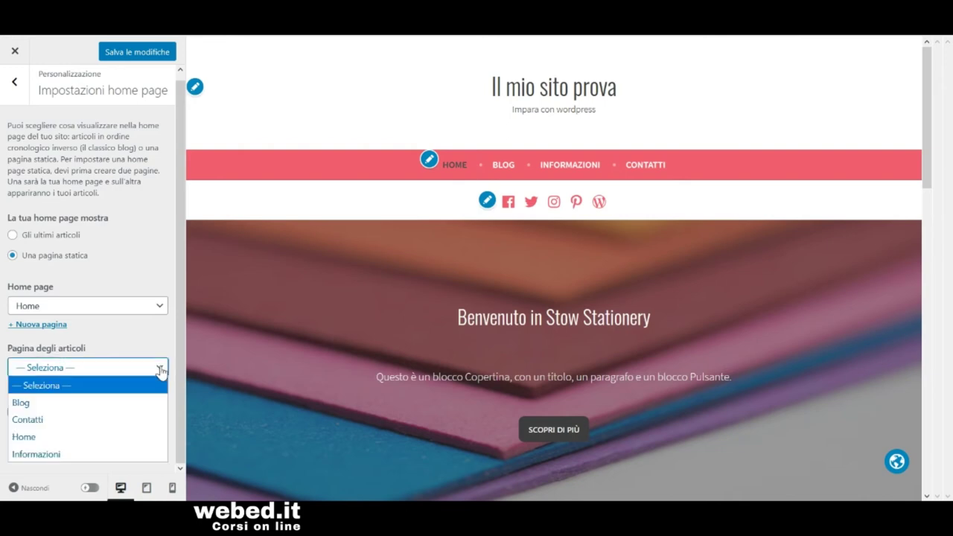
click(46, 406)
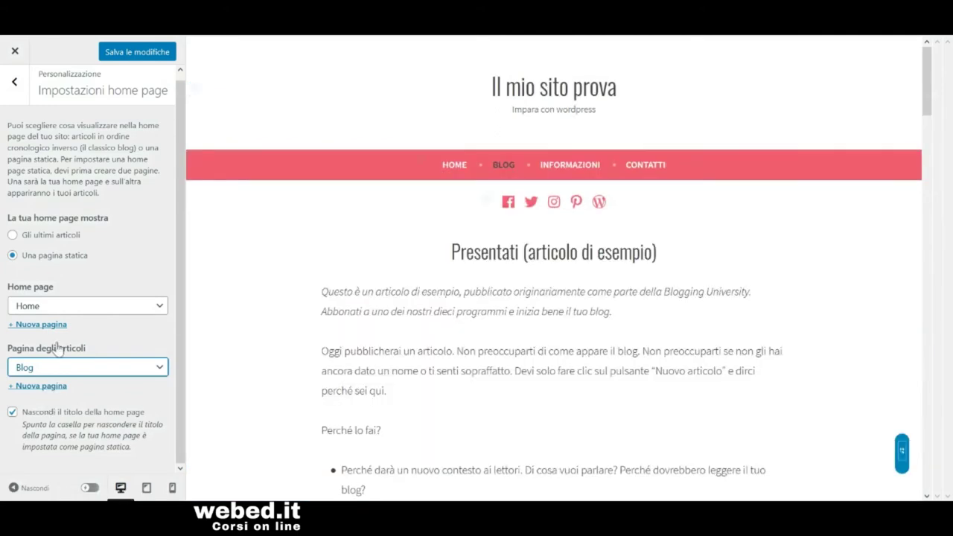
click(135, 54)
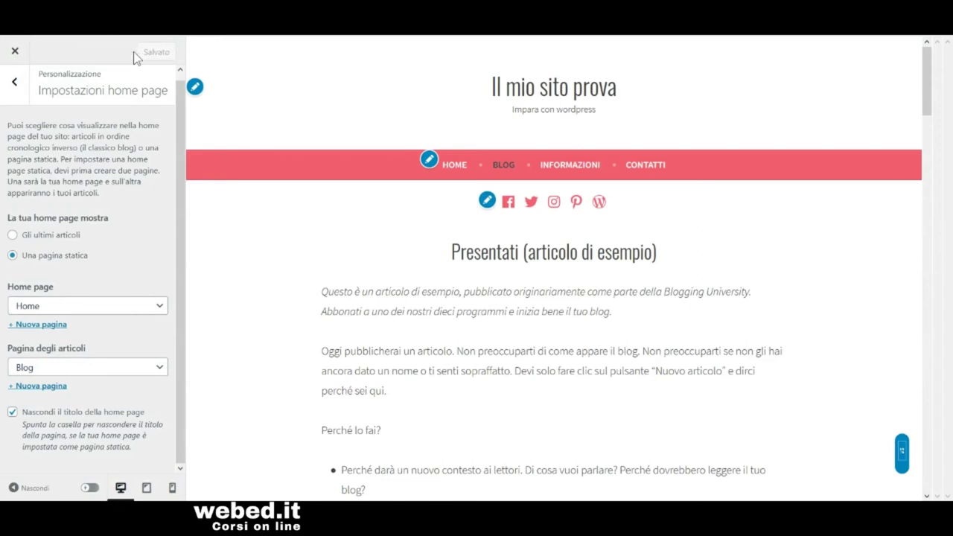
Step: Preview the site's Home page and close the customizer
click(453, 167)
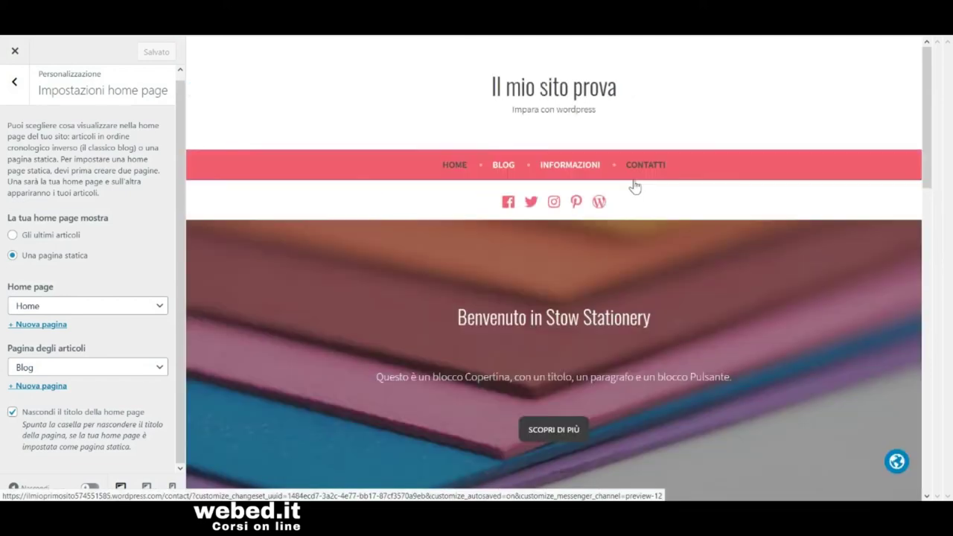
click(13, 84)
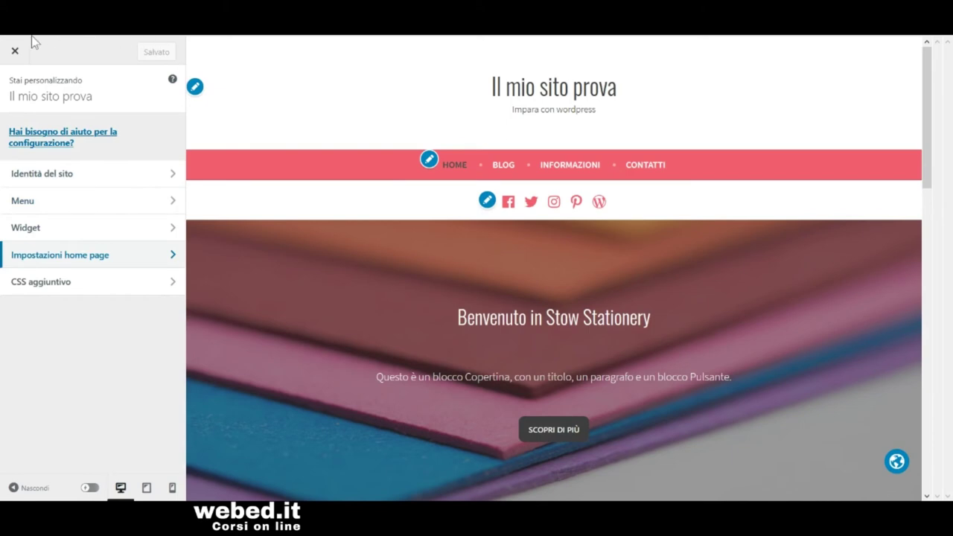
click(14, 54)
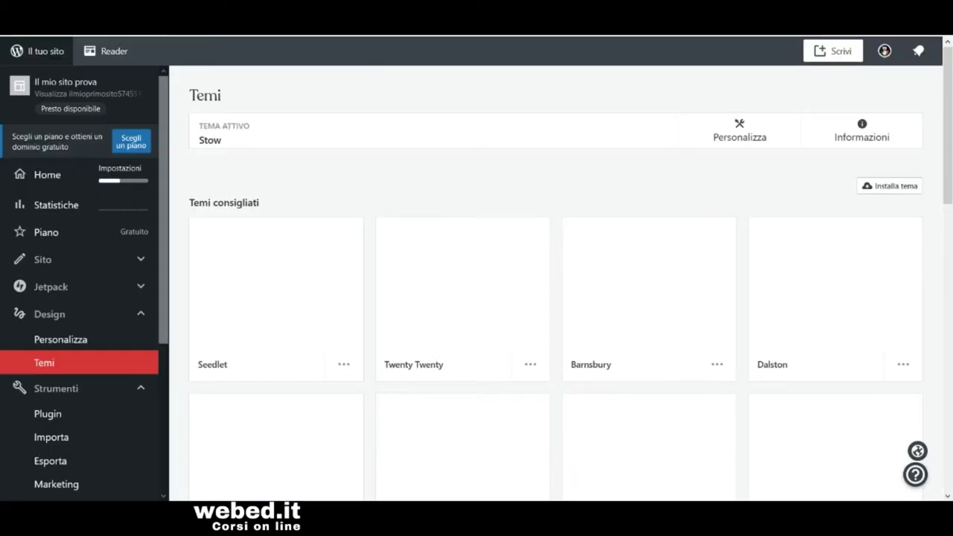
Step: Open the published Home page for editing from the site's list of pages
scroll(555, 283, down, 7)
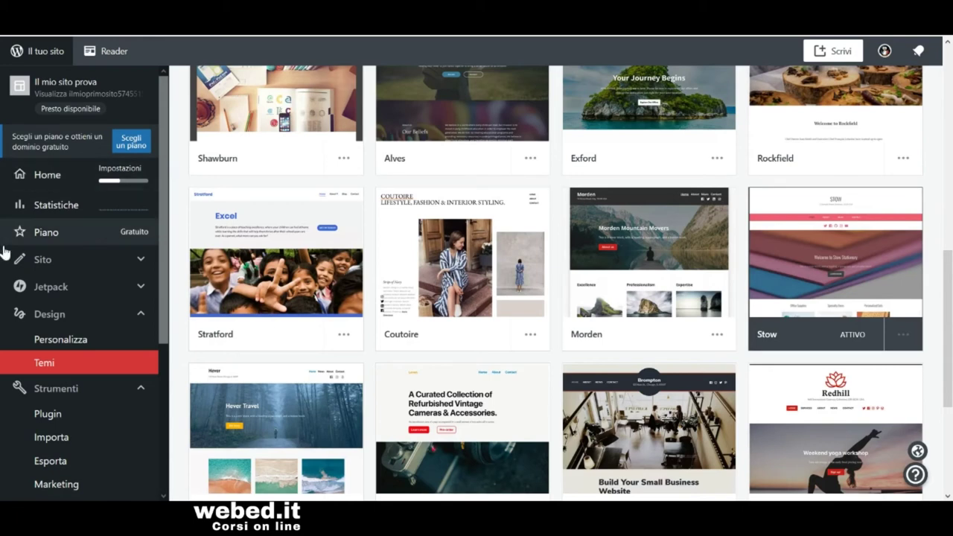
click(141, 260)
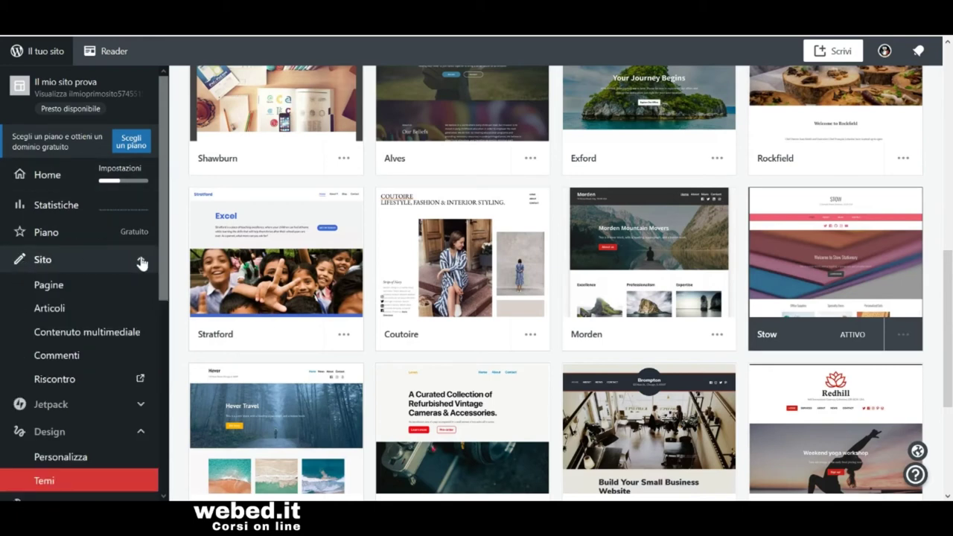
click(56, 287)
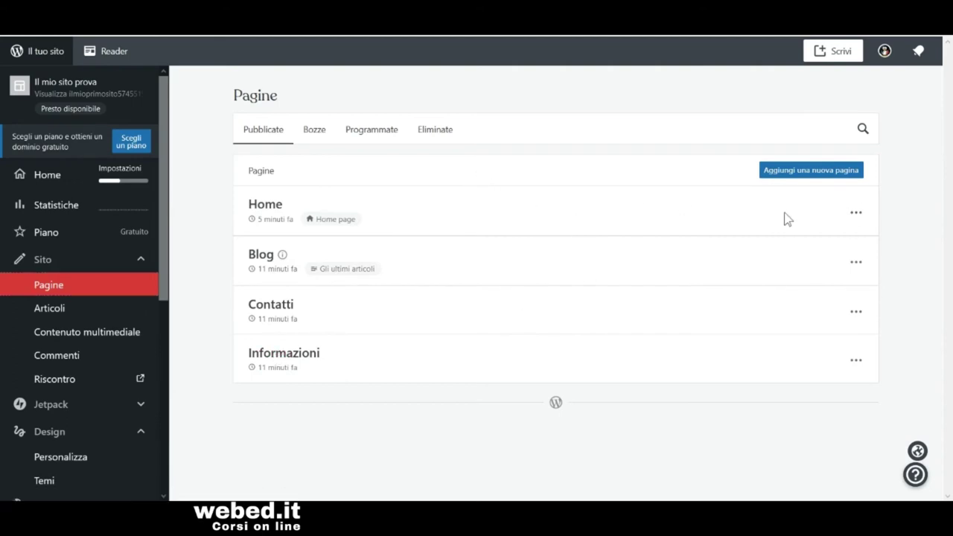
click(856, 213)
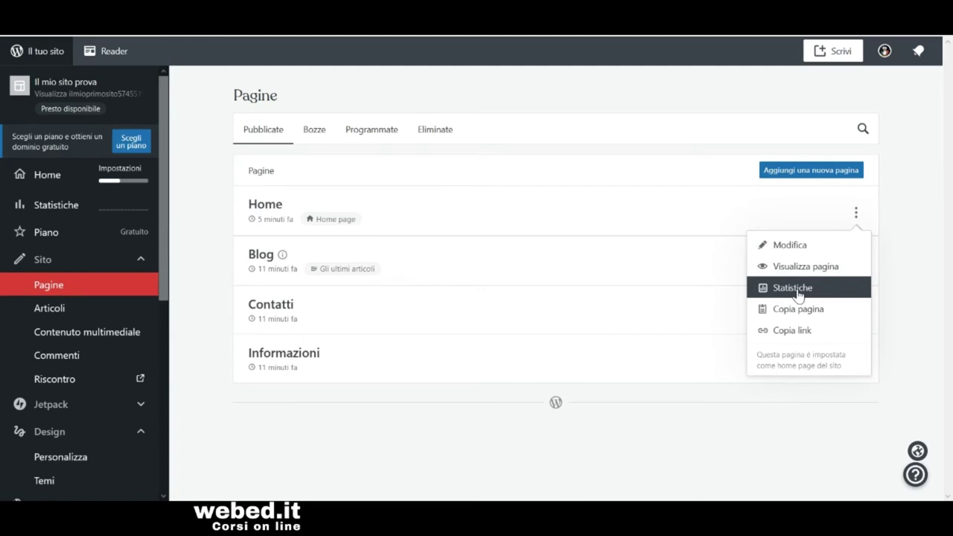
click(803, 246)
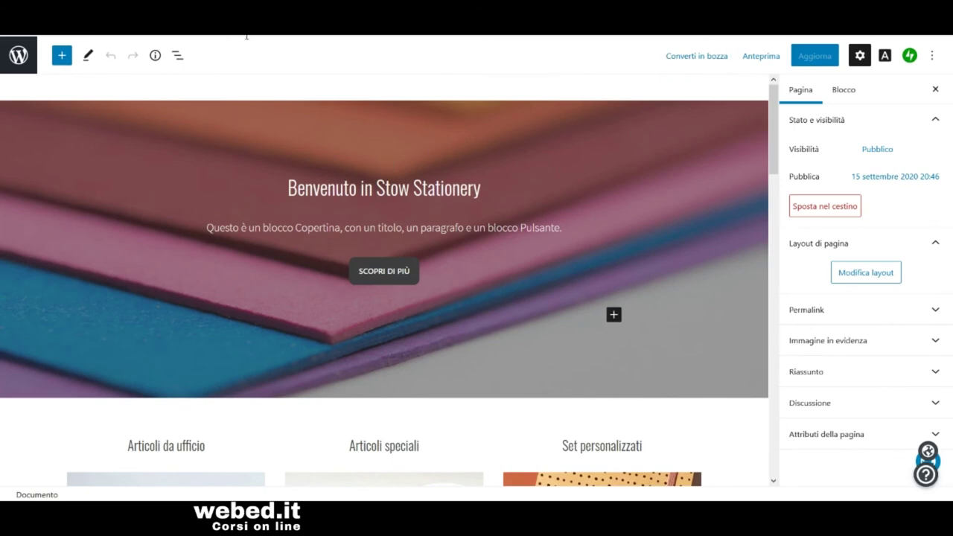
Step: Examine the Home page's cover block and its image replacement options, plus a column image and paragraph, and return to the page list
click(145, 132)
click(166, 132)
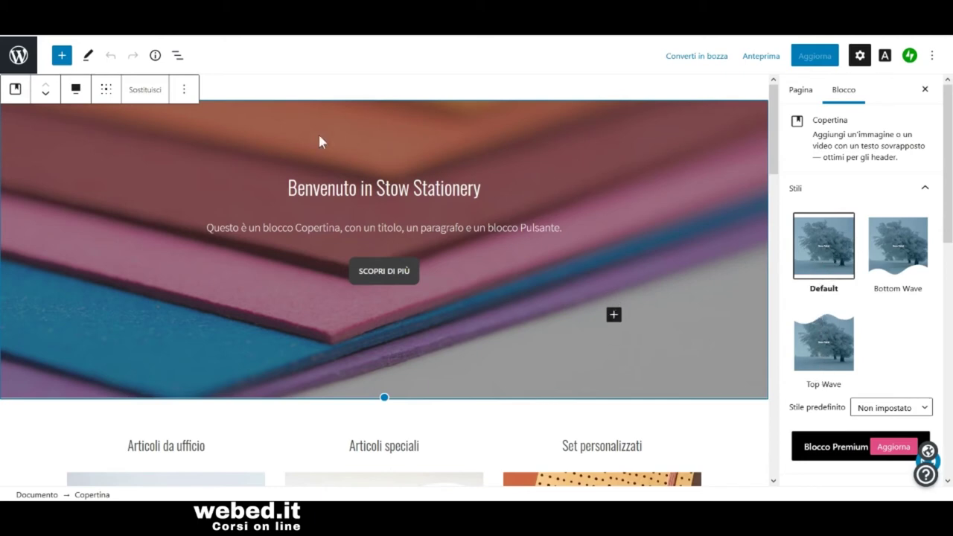
click(157, 93)
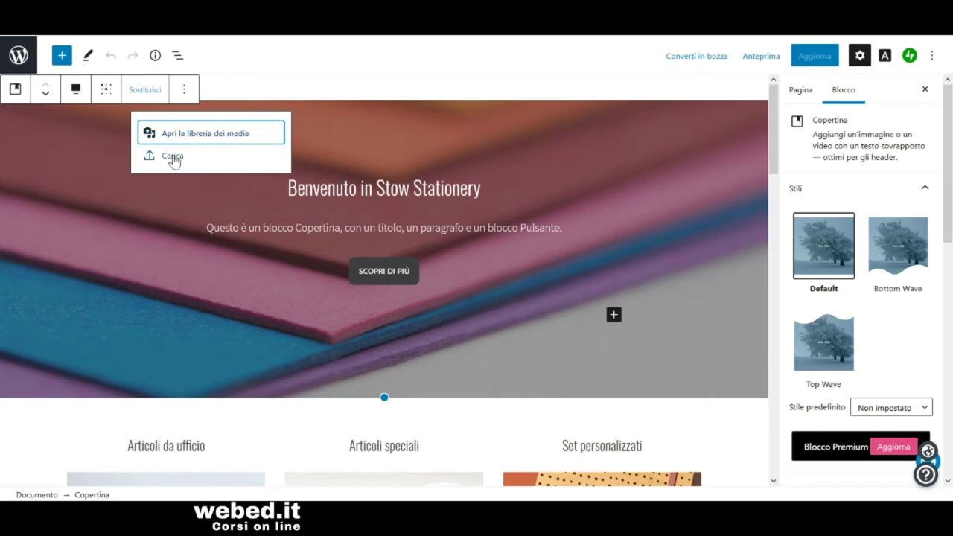
click(771, 99)
scroll(772, 100, down, 5)
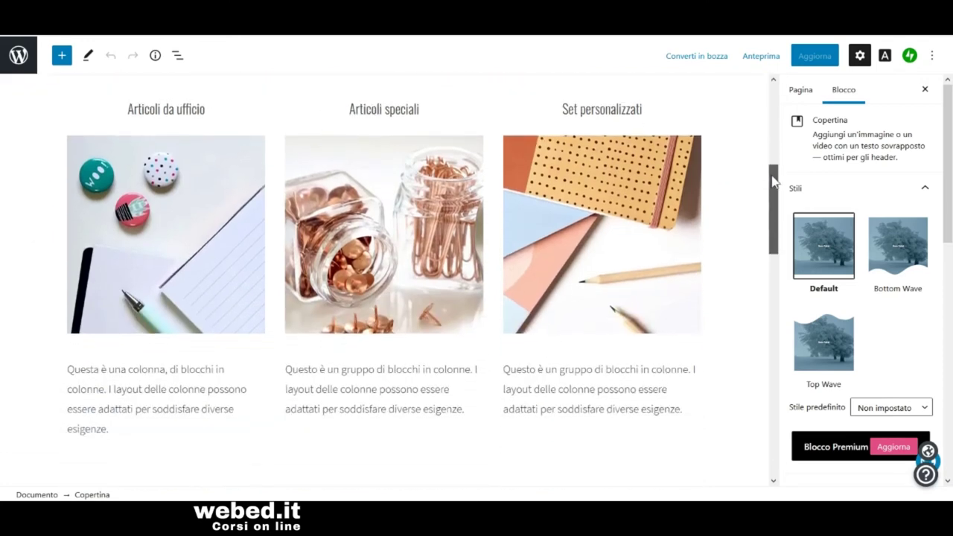
click(596, 239)
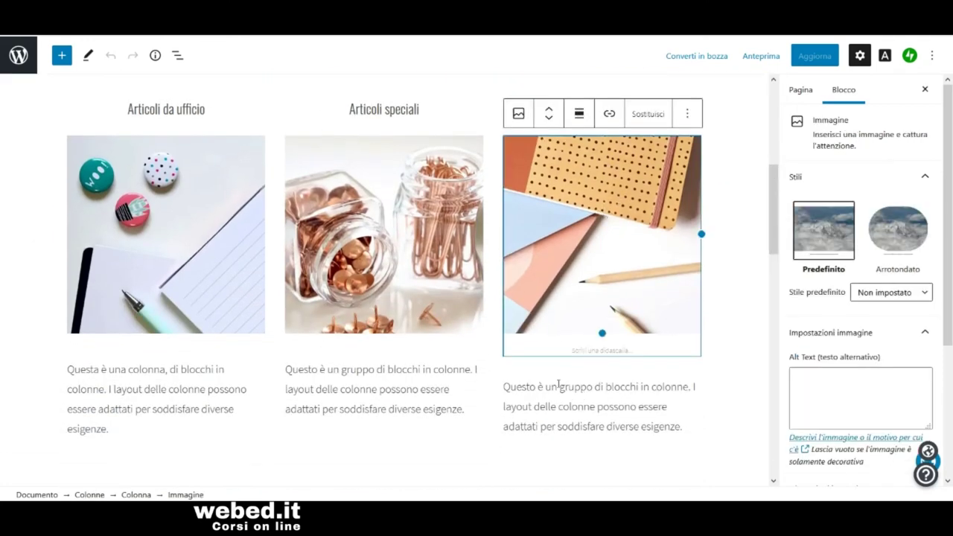
click(127, 387)
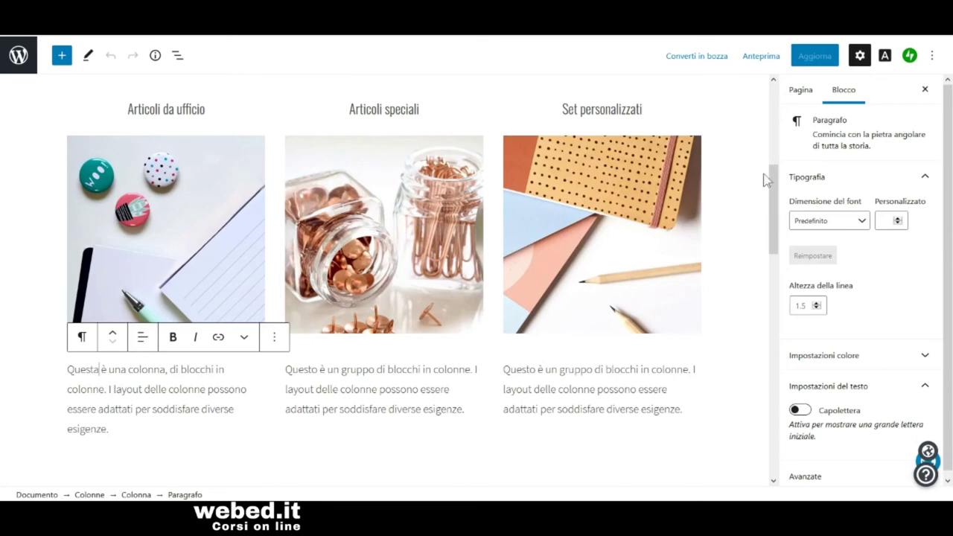
drag(773, 178, 763, 113)
scroll(762, 111, up, 3)
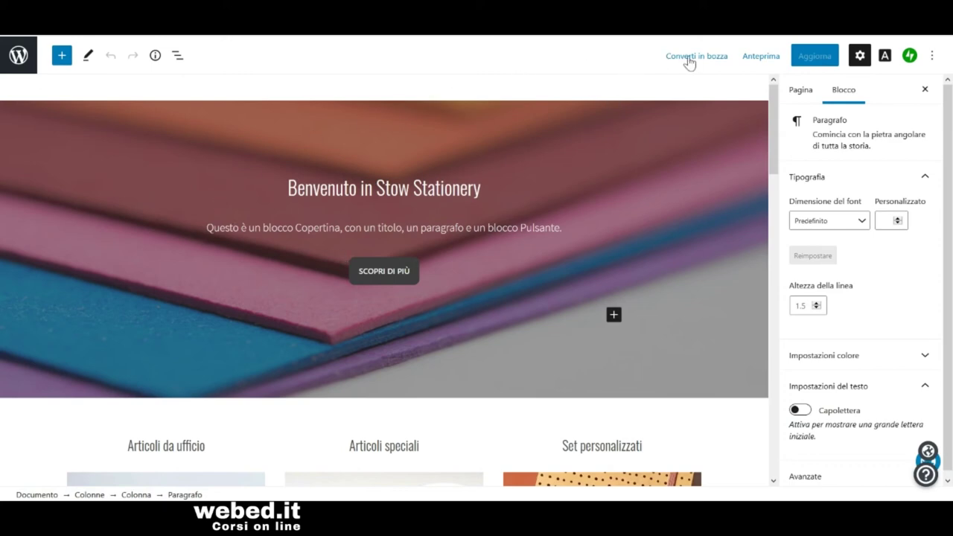
click(17, 57)
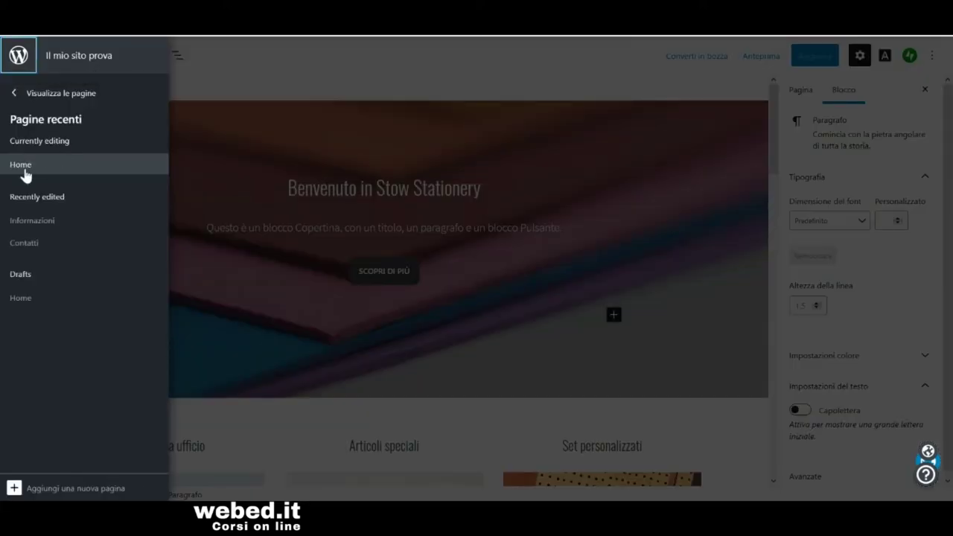
click(19, 94)
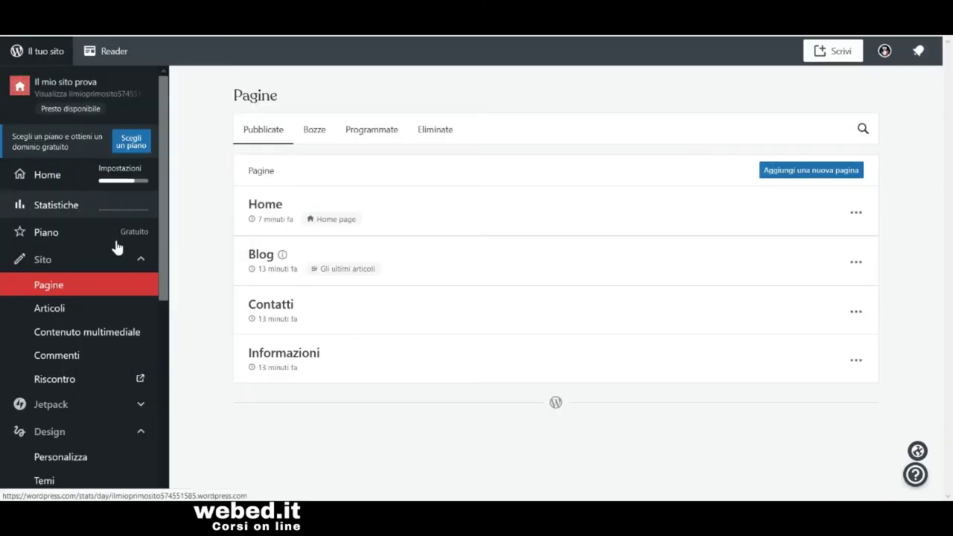
Step: Create a new post from the site's list of posts and title it "Articolo di prova"
click(65, 310)
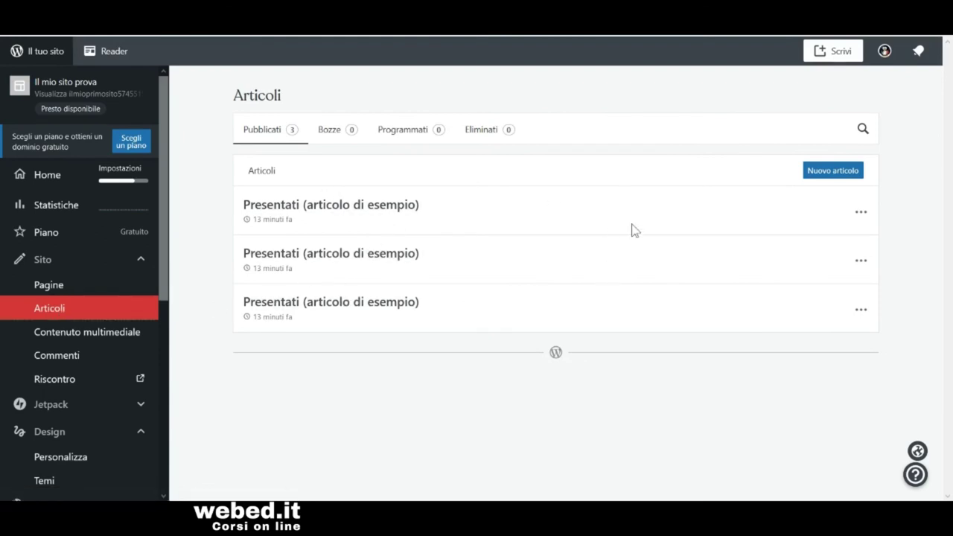
click(861, 216)
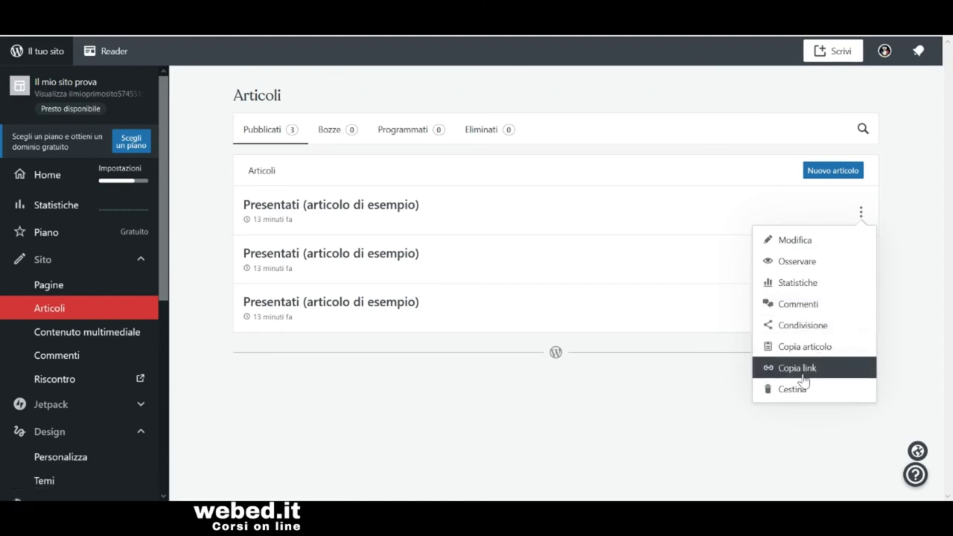
click(834, 171)
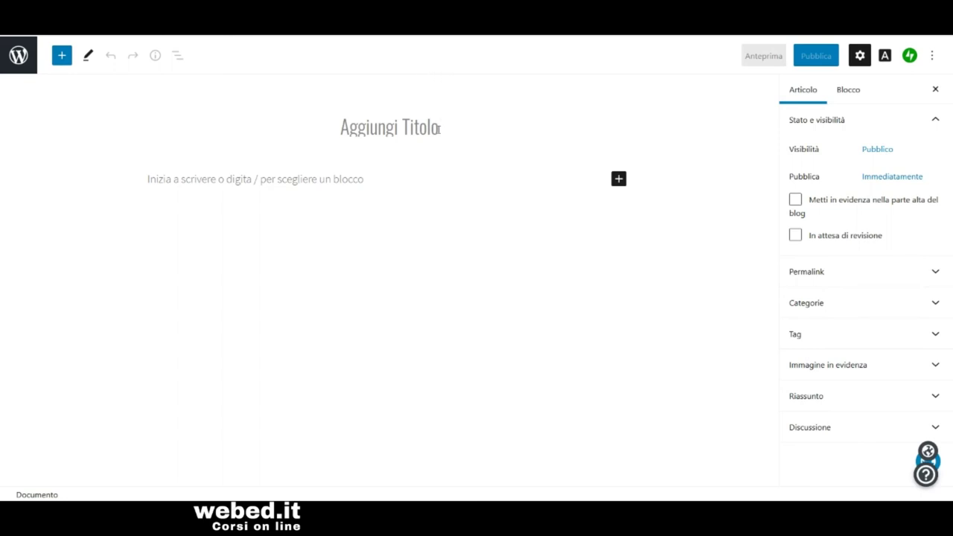
click(396, 129)
text(Art)
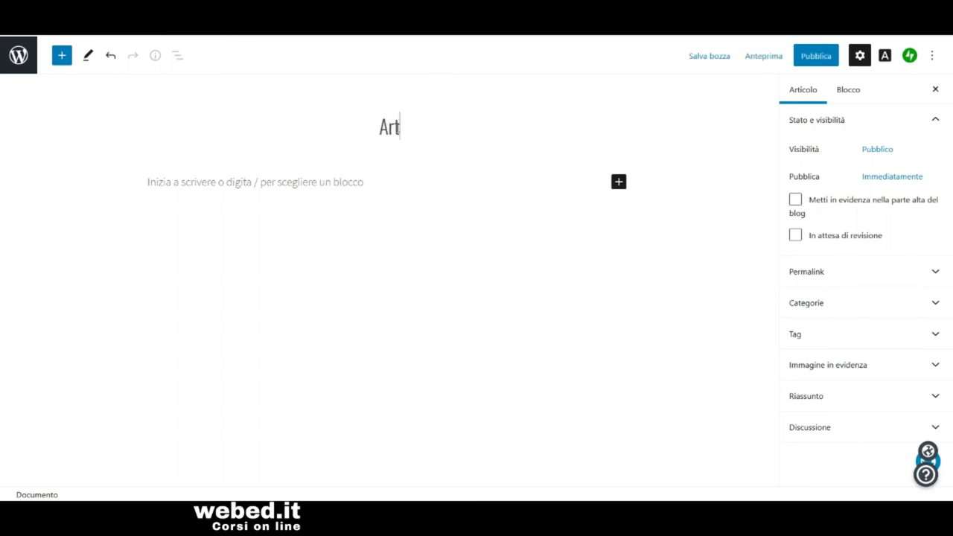
text(icolo di prova)
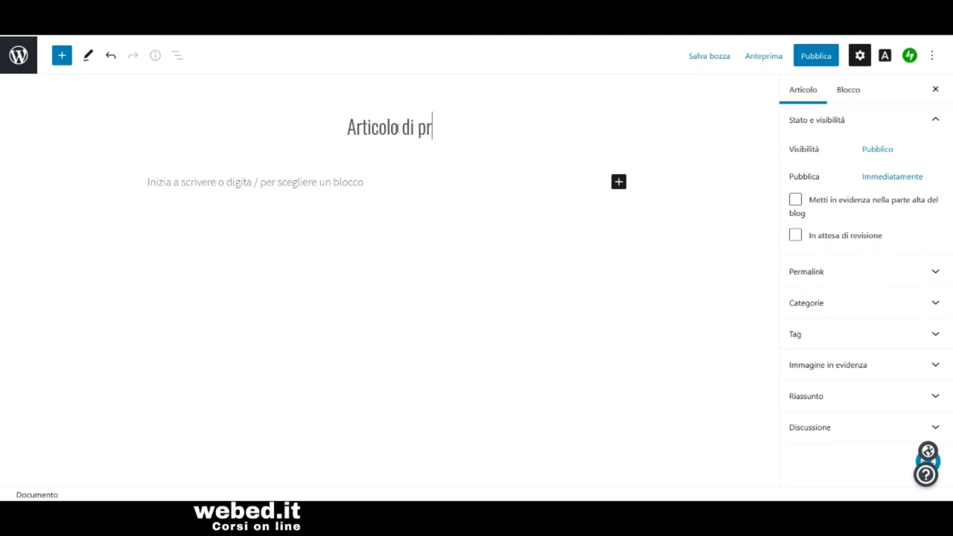
Step: Write the post's first paragraph as "Il mio paragrafo di prova"
click(156, 184)
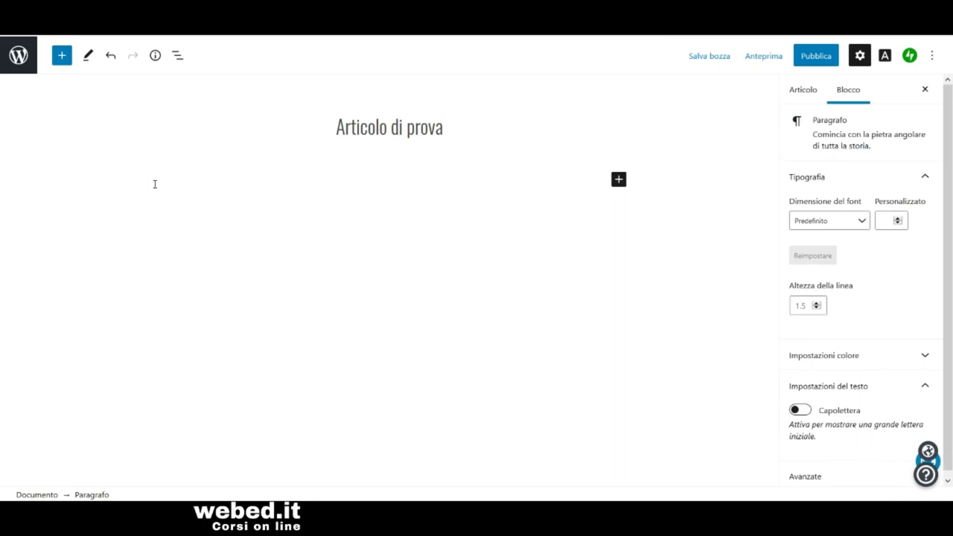
text(Il mio paragrafo di prova)
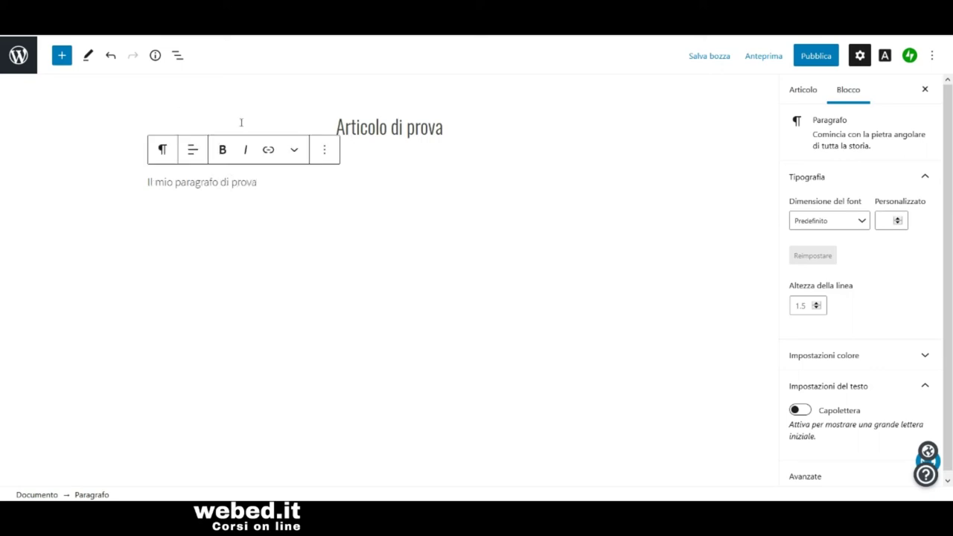
Step: Browse the block library from the new and text blocks through the media and design blocks
click(62, 56)
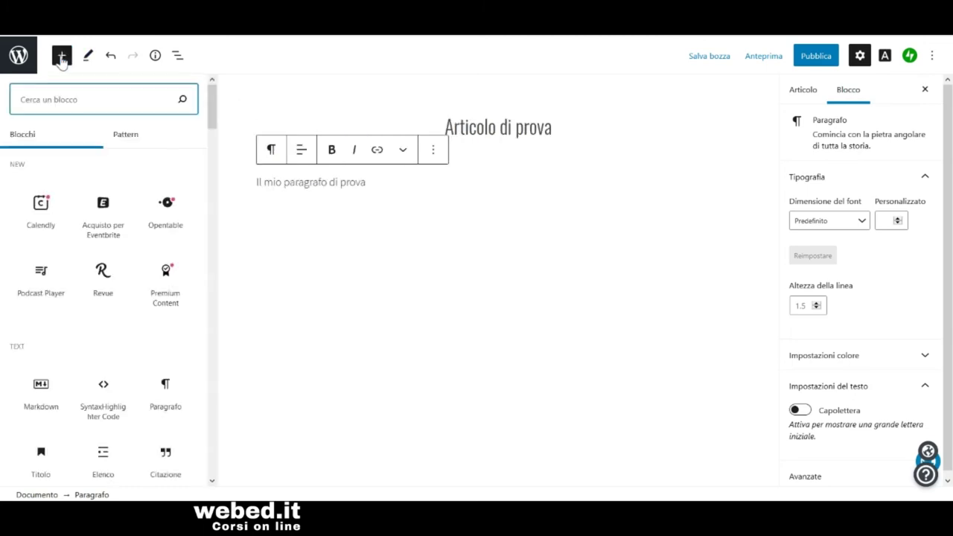
click(213, 96)
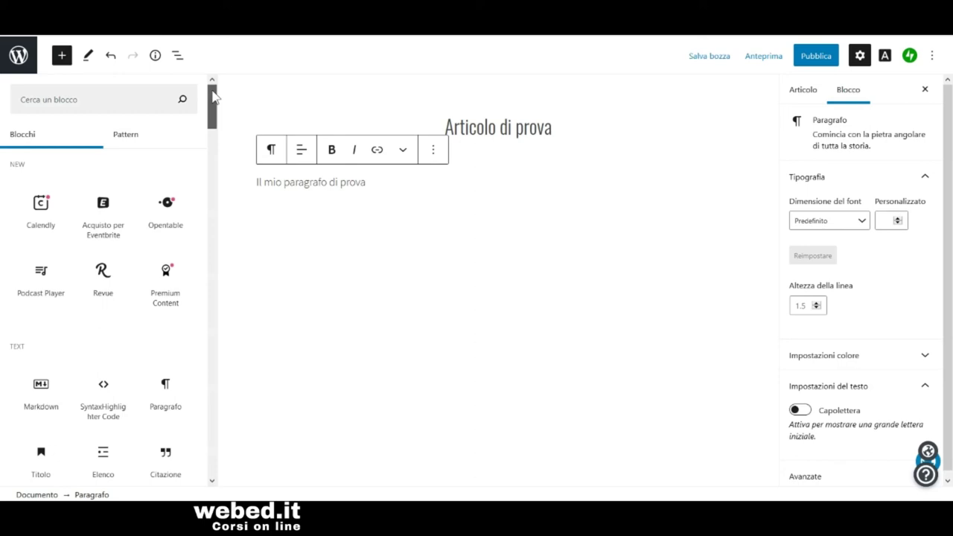
drag(213, 96, 216, 157)
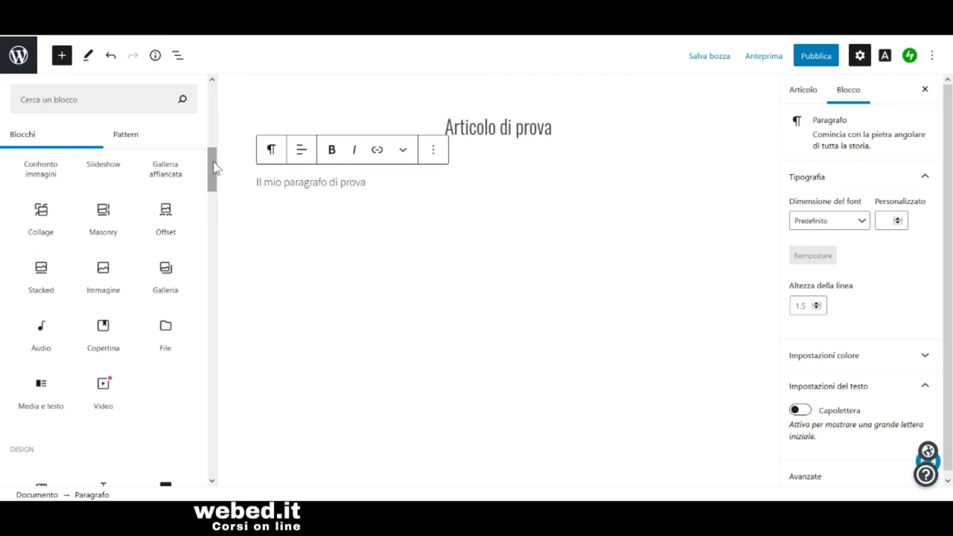
scroll(213, 179, down, 3)
scroll(214, 186, down, 3)
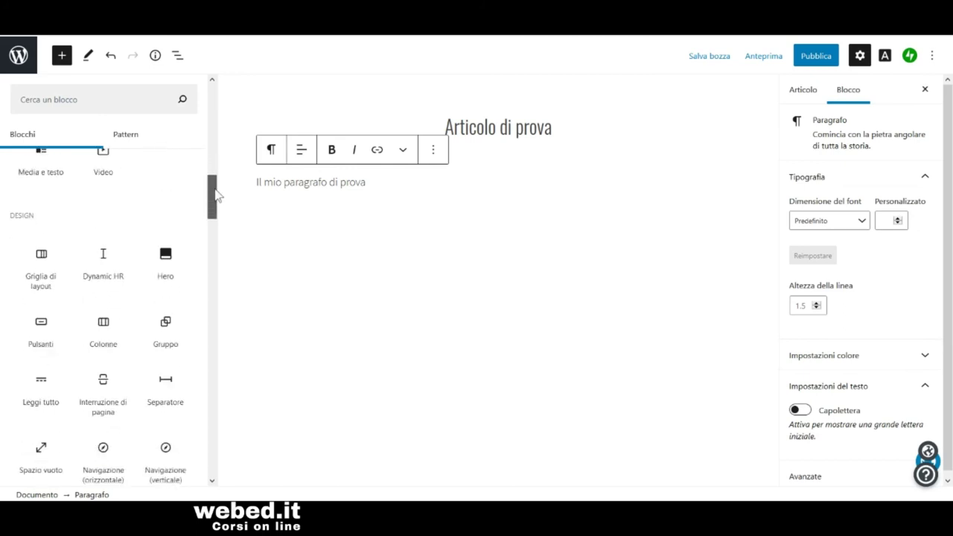
scroll(214, 190, up, 2)
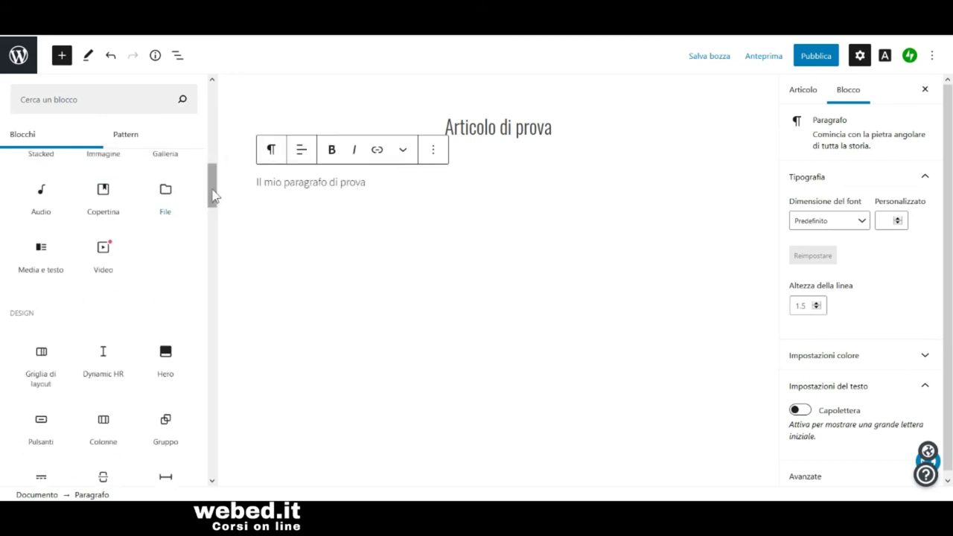
drag(214, 192, 221, 110)
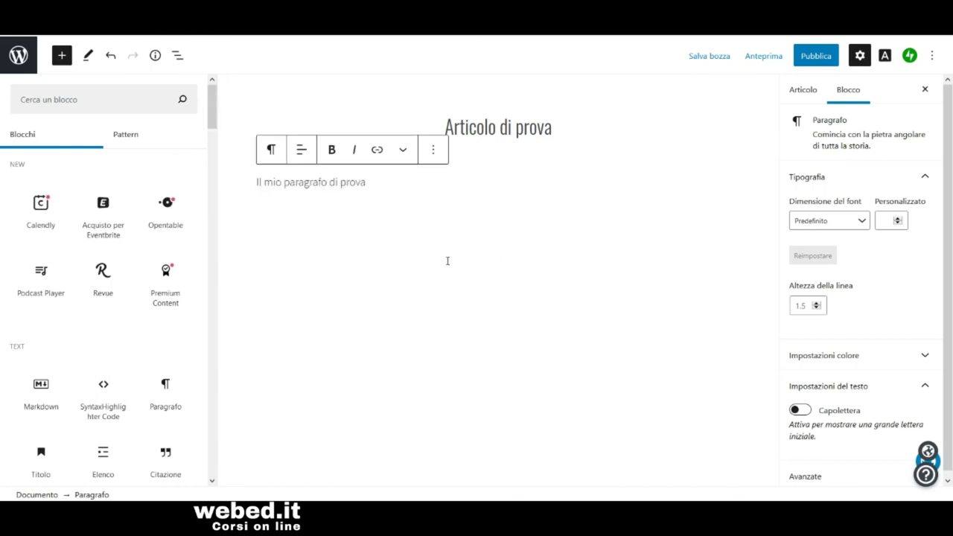
Step: Set the paragraph's line height to 1.5 and look over its text and background colour options
click(817, 304)
click(817, 308)
drag(950, 326, 951, 332)
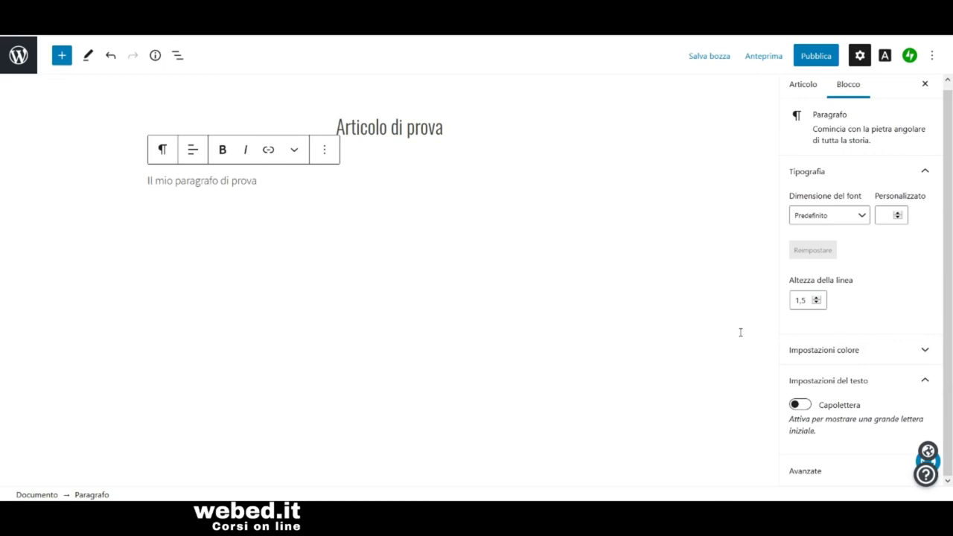
click(928, 353)
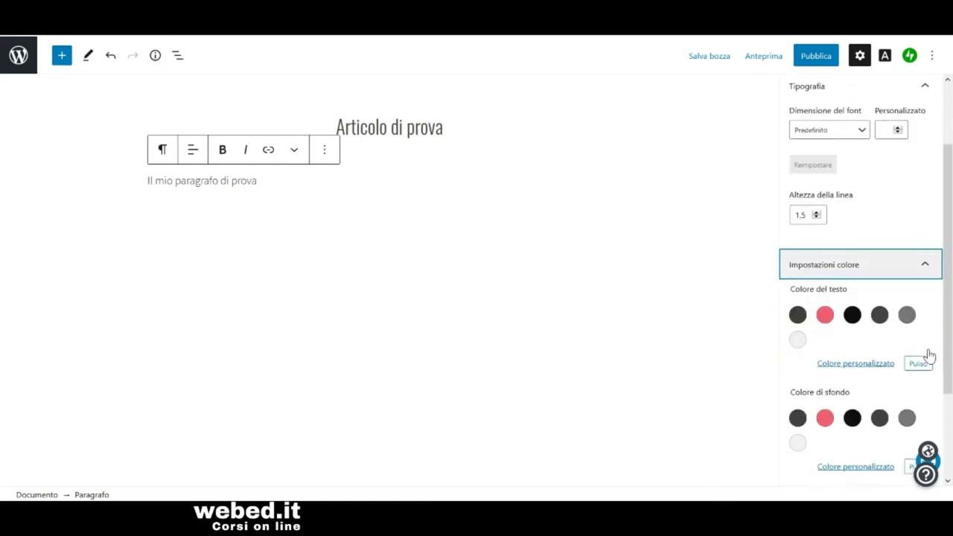
click(927, 266)
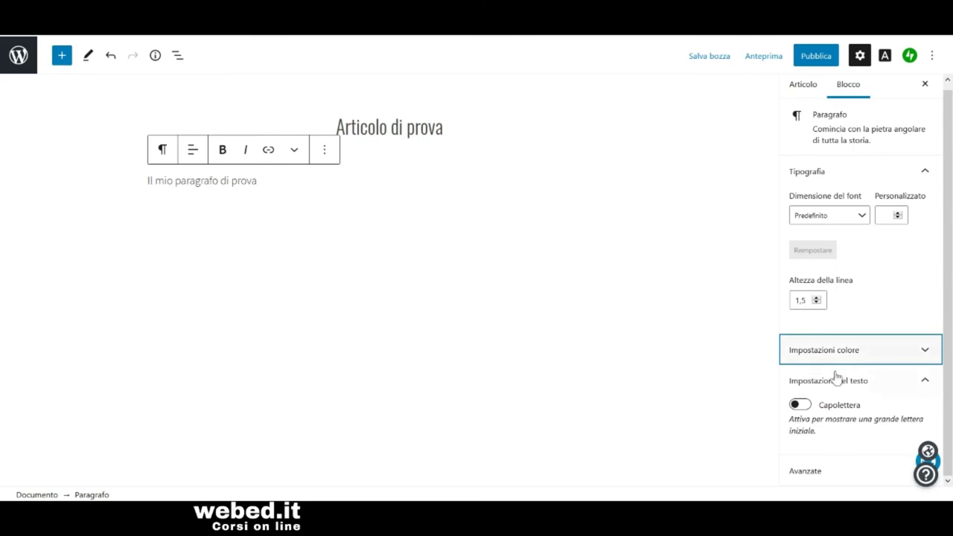
scroll(947, 214, up, 1)
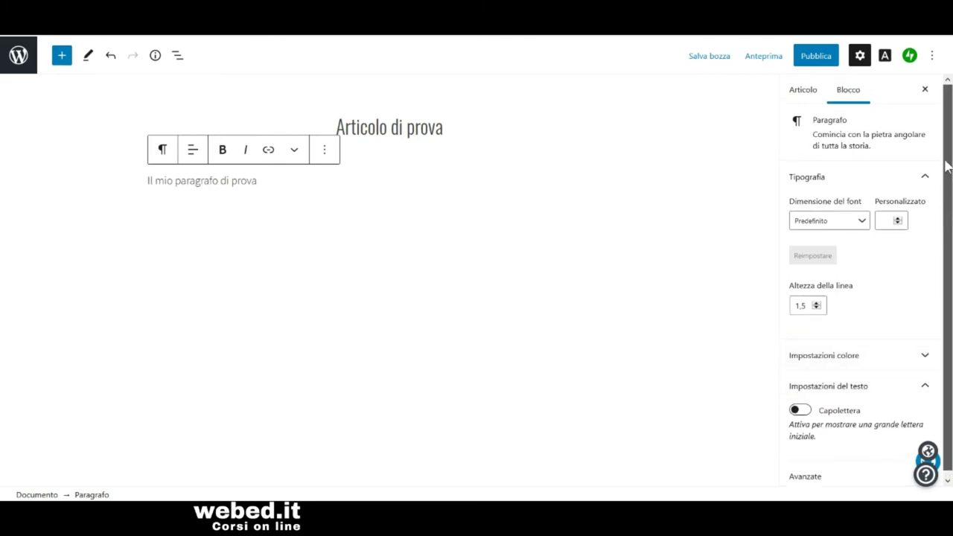
Step: Examine the post's own settings, including its permalink slug and the featured image option
click(802, 94)
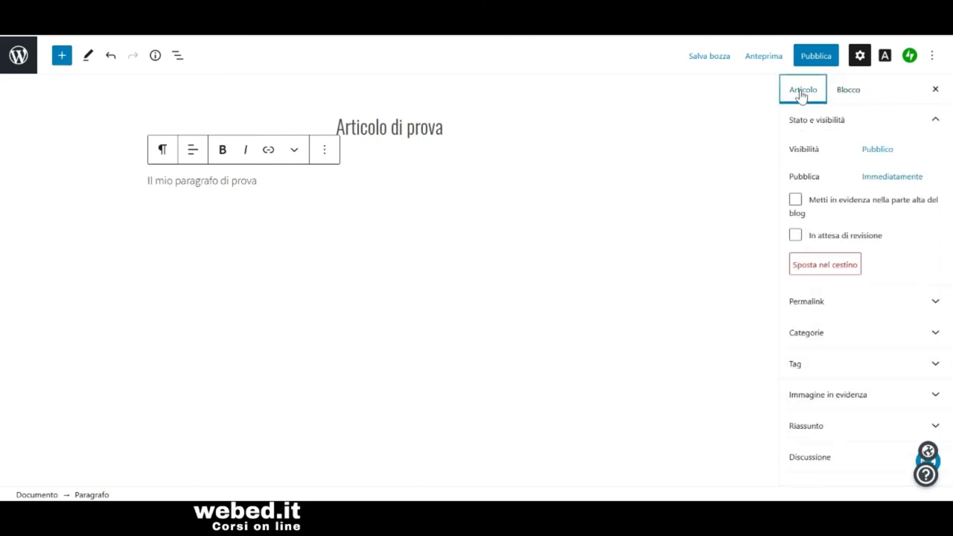
click(936, 302)
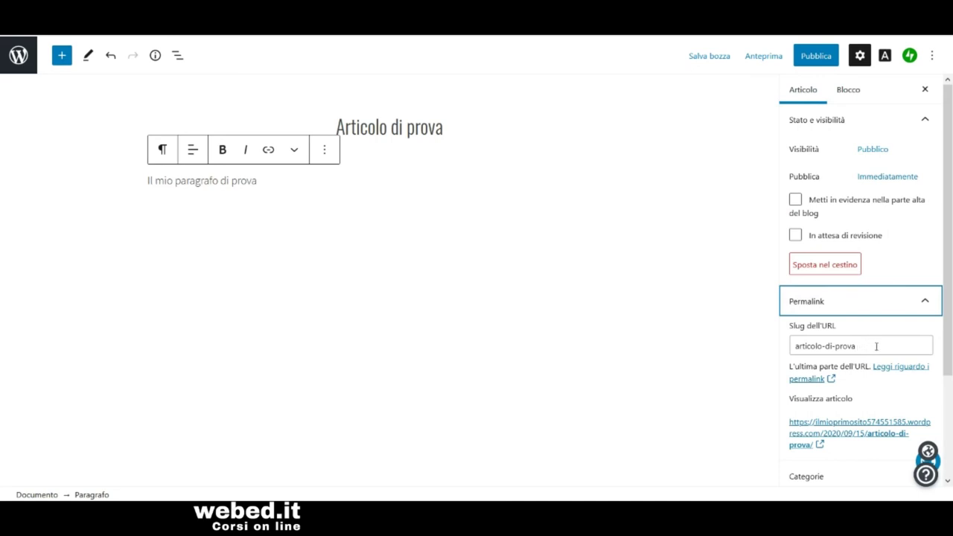
drag(949, 288, 952, 398)
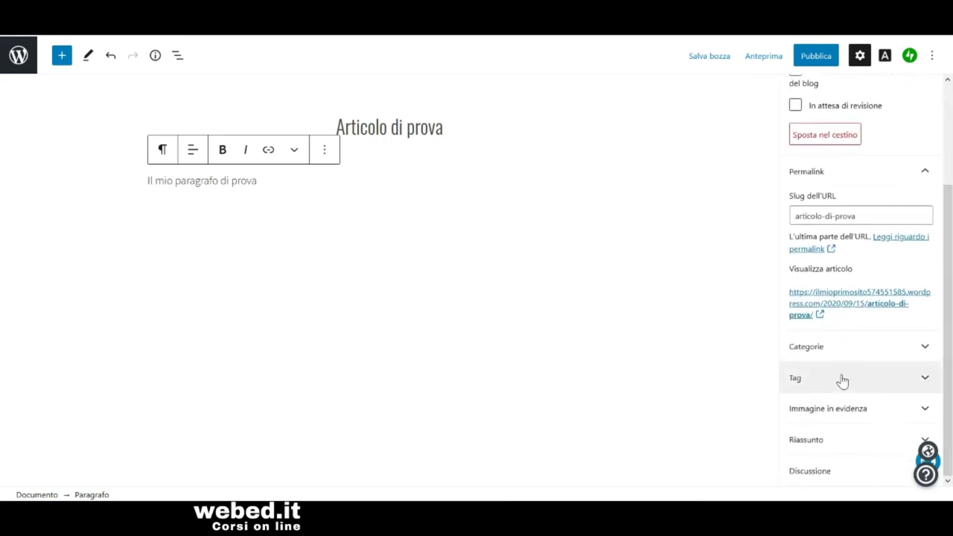
click(924, 416)
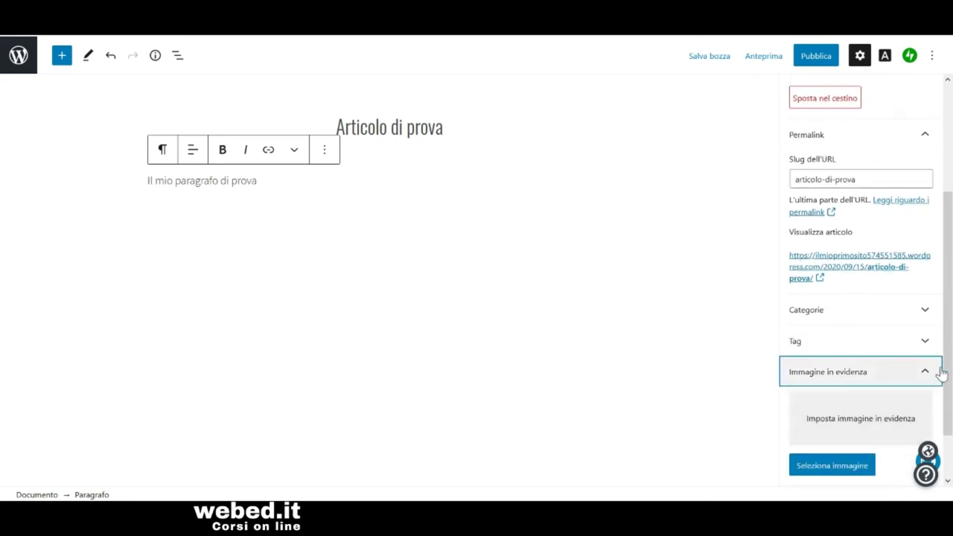
scroll(926, 402, down, 1)
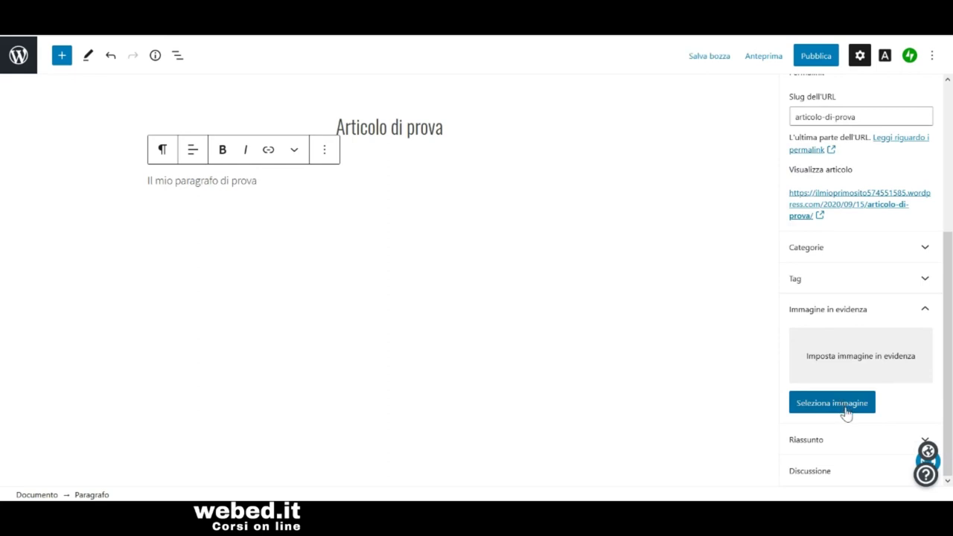
drag(943, 353, 951, 171)
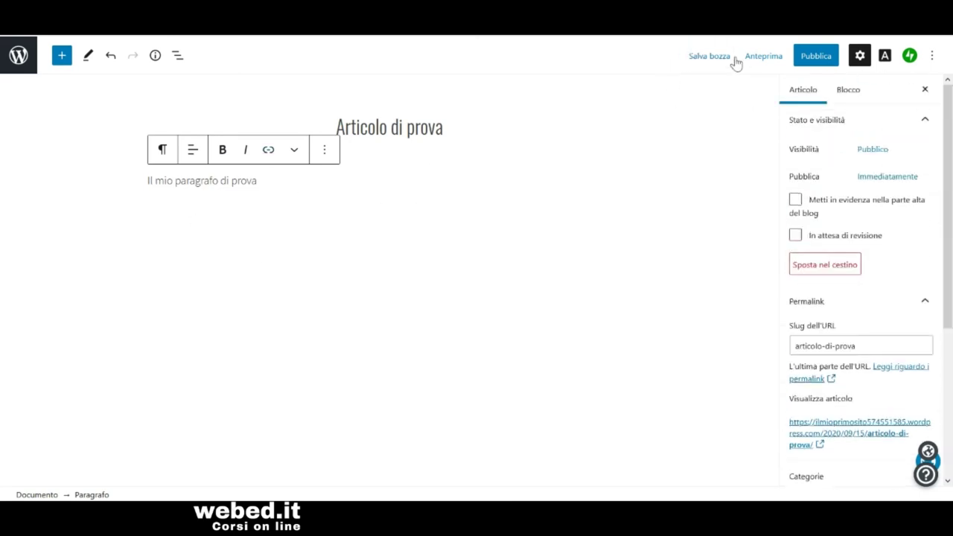
Step: Publish the post with public visibility and return to the site's list of posts
click(814, 60)
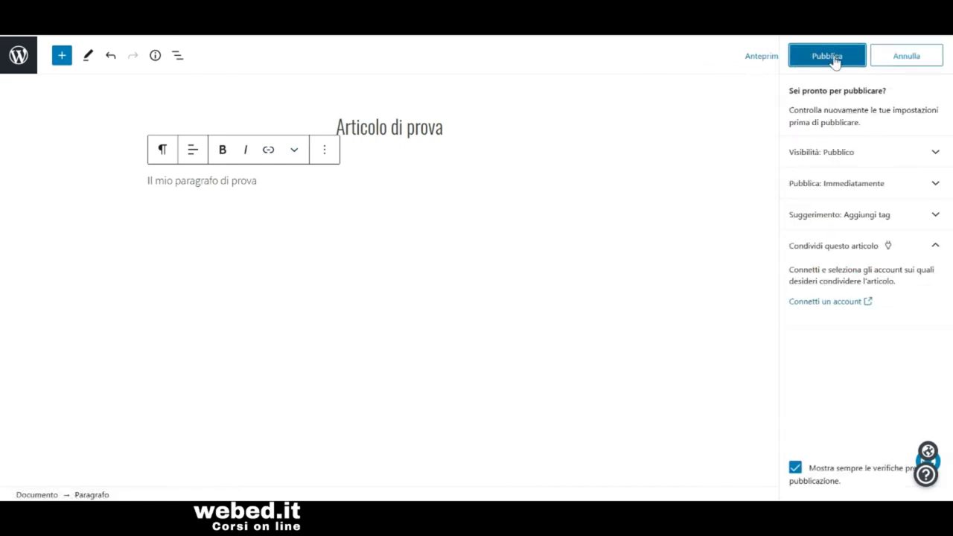
click(835, 59)
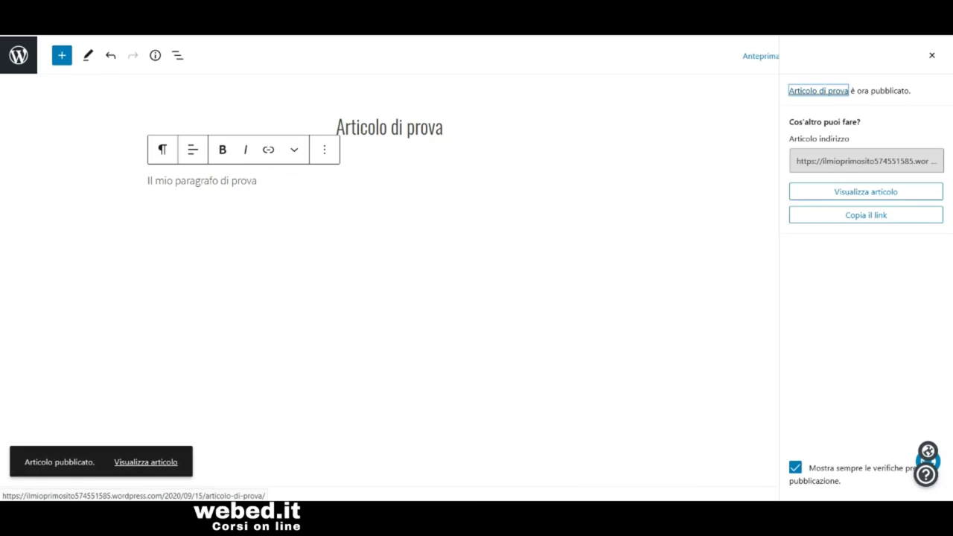
click(935, 57)
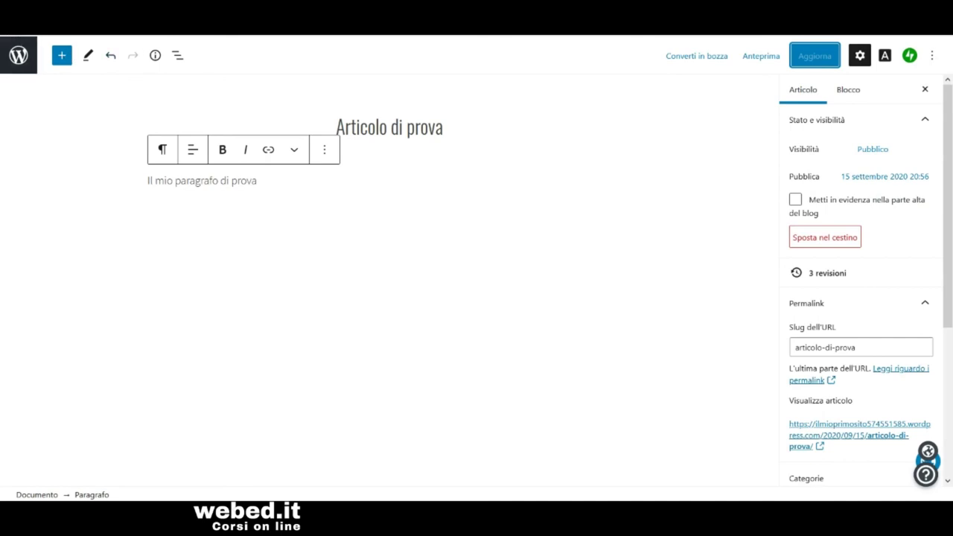
click(19, 52)
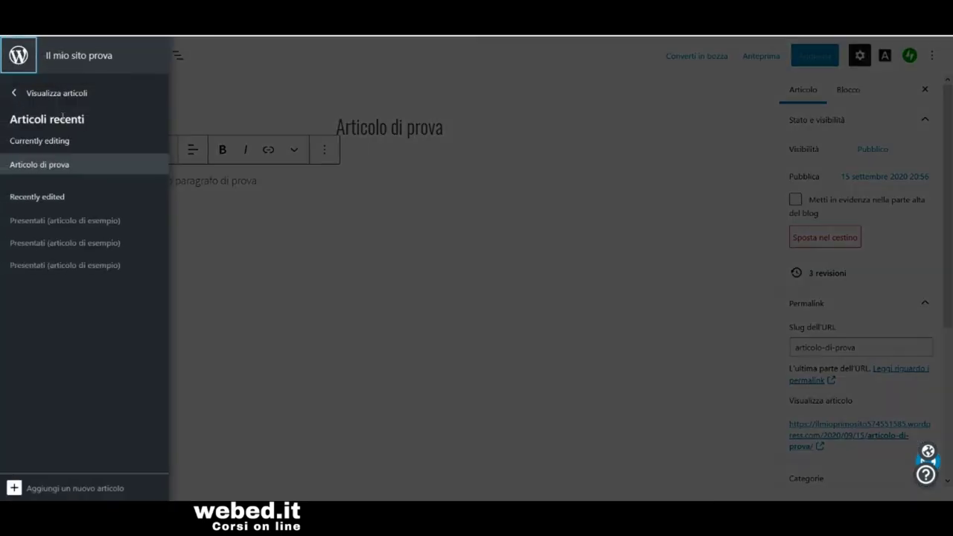
click(21, 96)
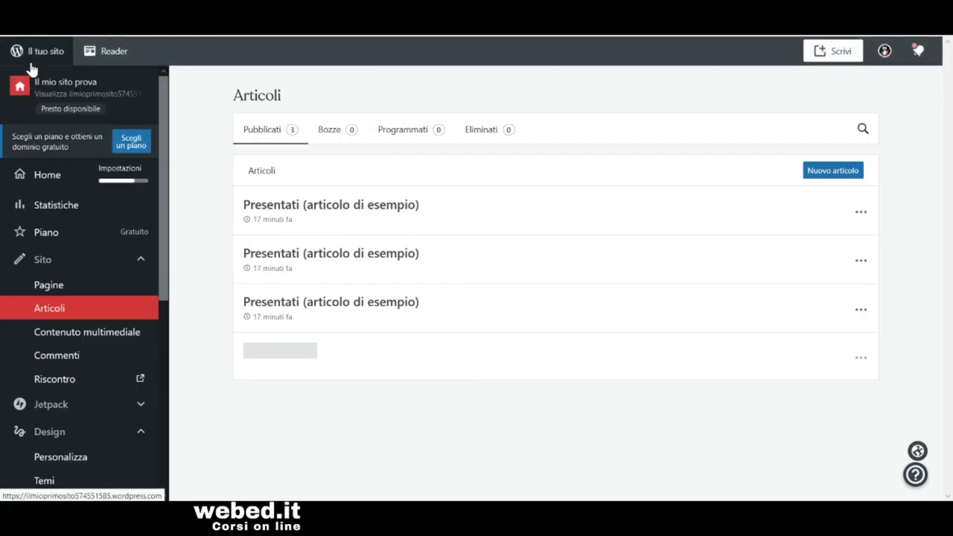
Step: Open the site customizer and go to the Blog page in the preview
scroll(165, 132, down, 1)
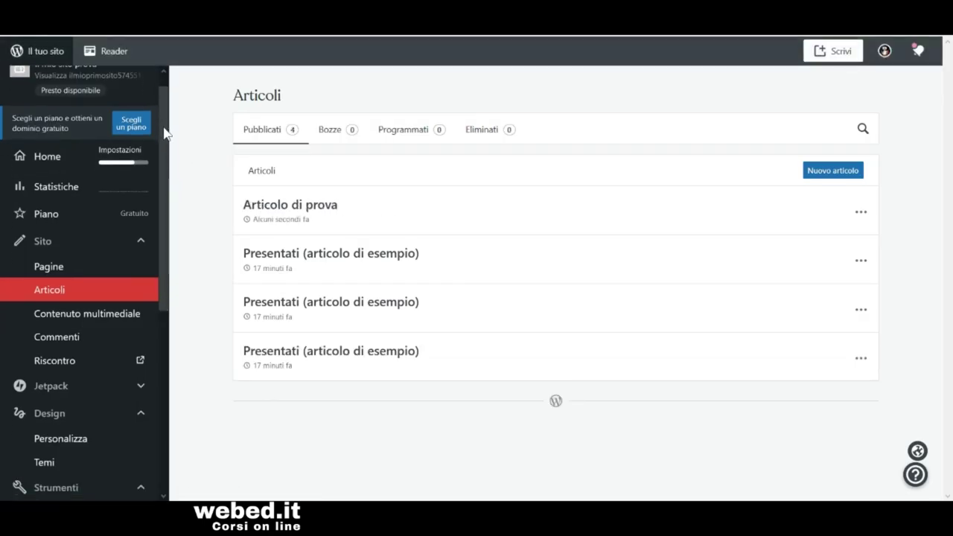
drag(166, 133, 171, 251)
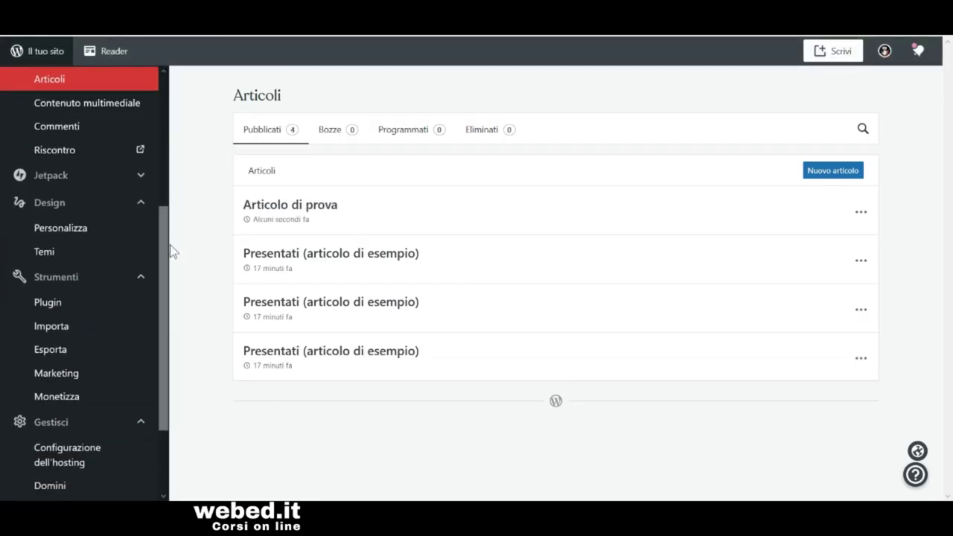
click(56, 231)
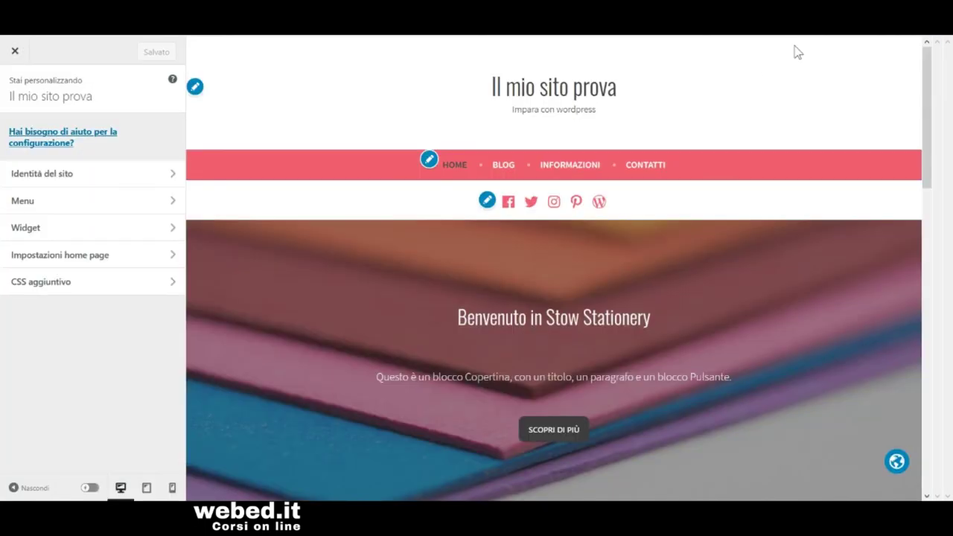
click(503, 165)
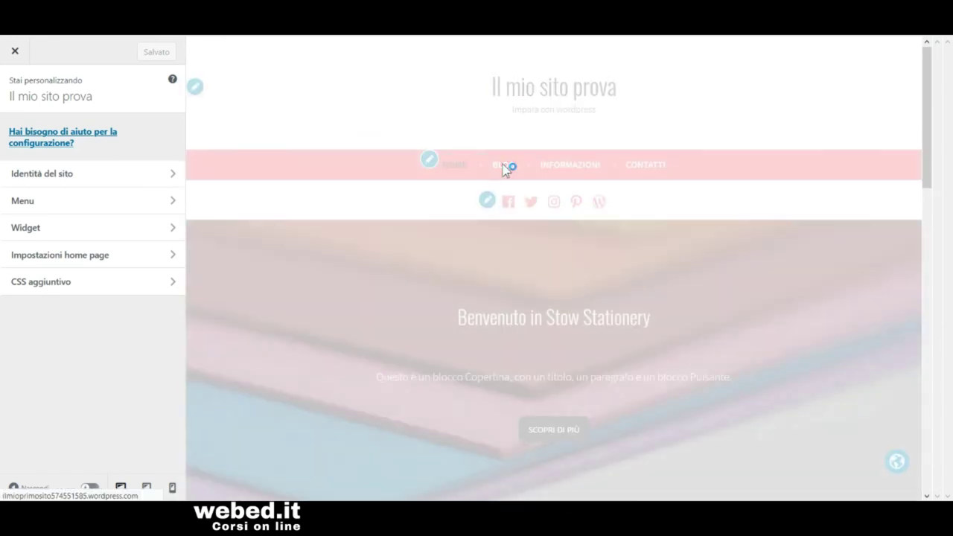